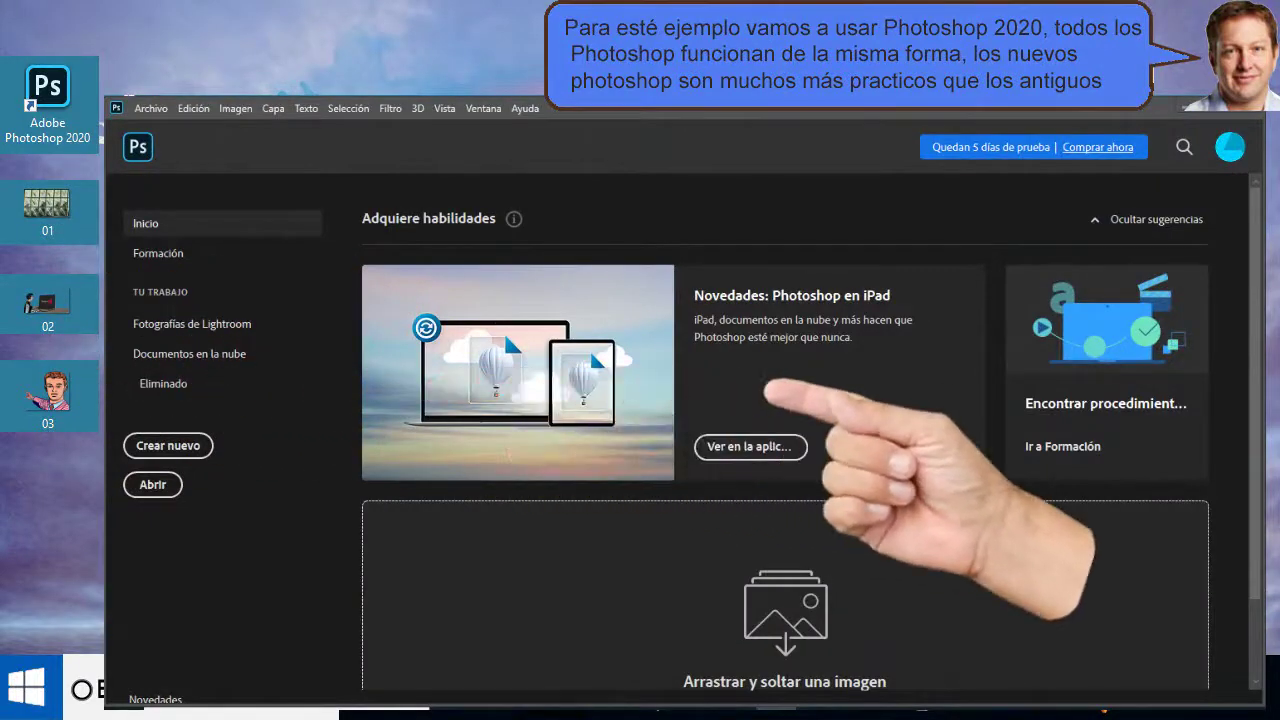
# Open images 01, 02 and 03 from the Escritore folder together
pyautogui.click(157, 485)
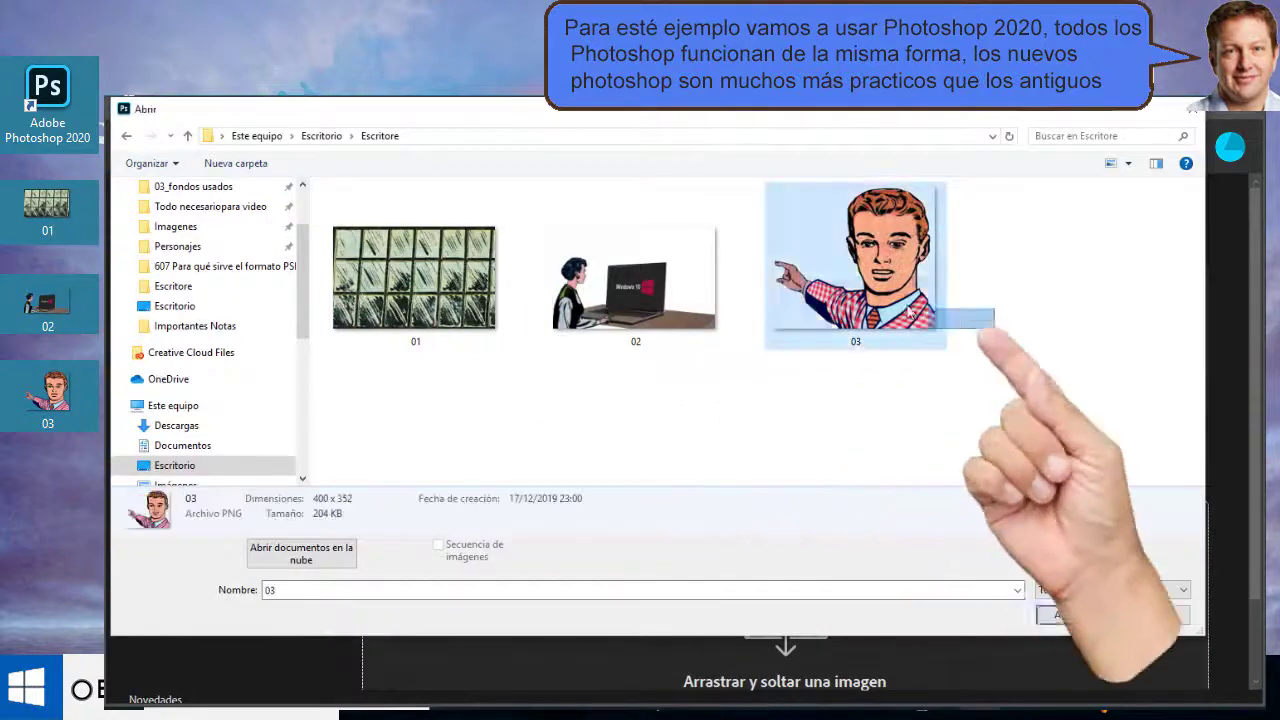
pyautogui.moveTo(994, 328); pyautogui.dragTo(330, 225)
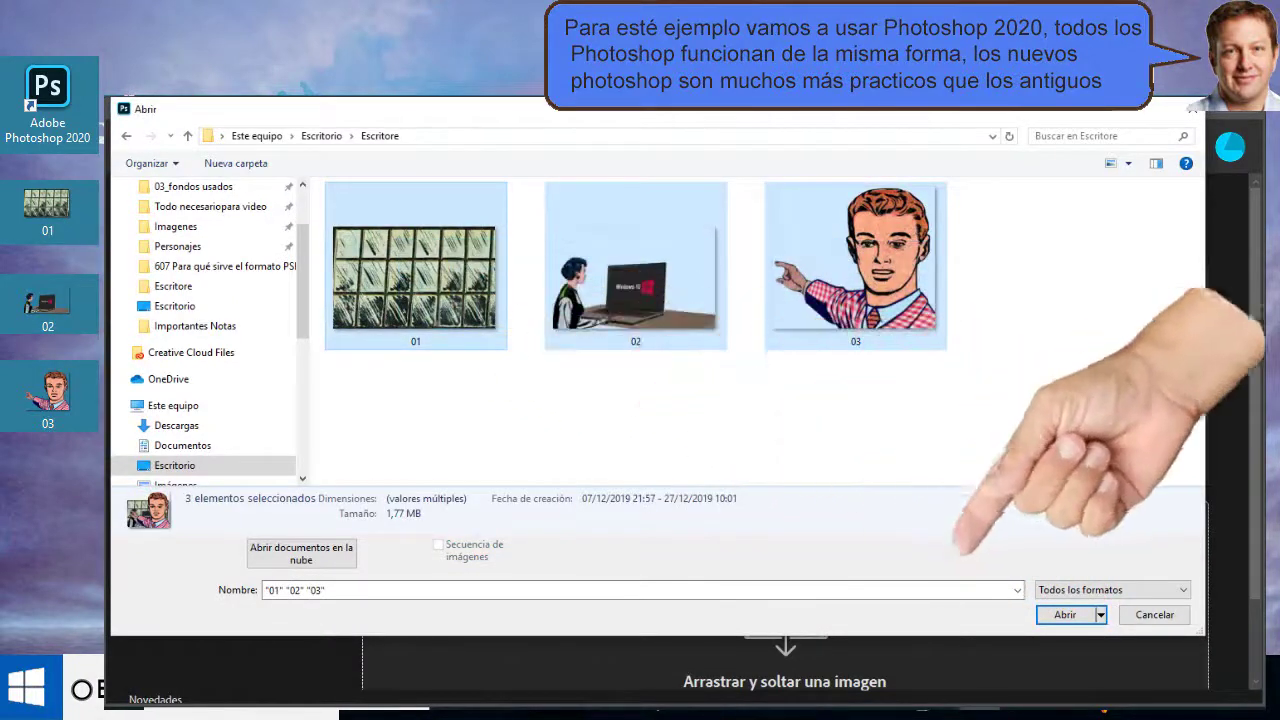
pyautogui.click(1070, 614)
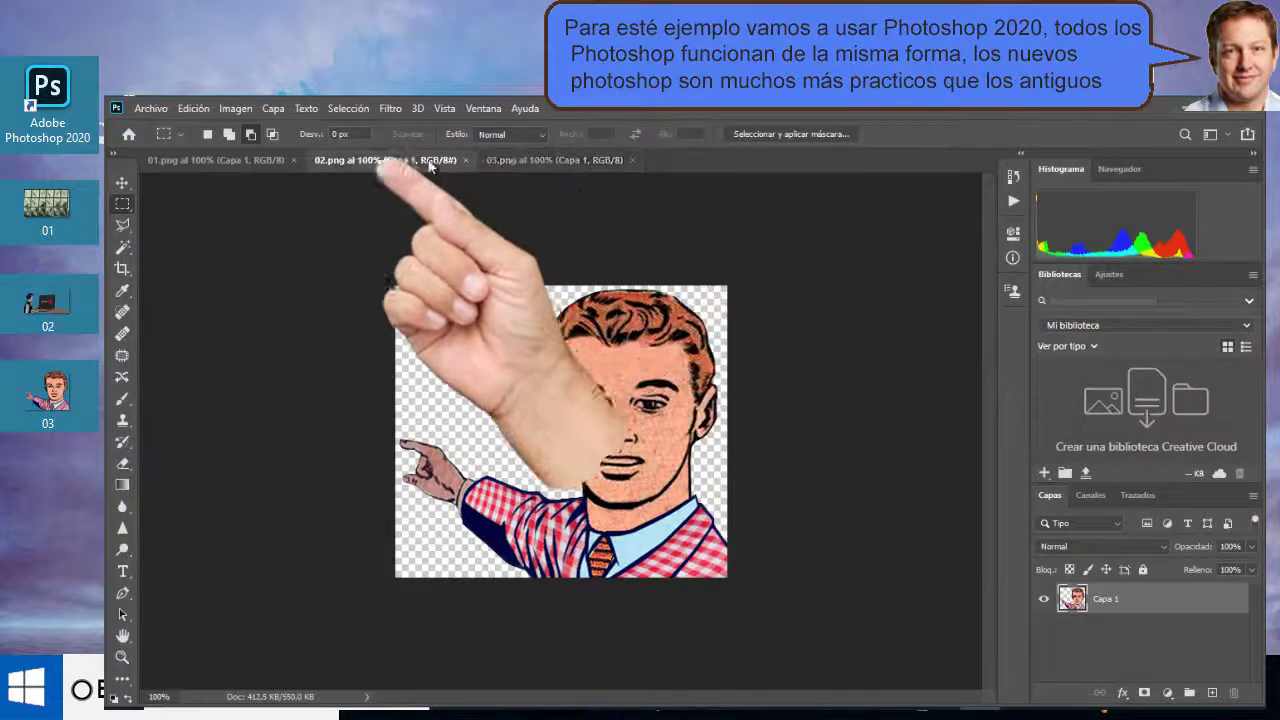
# In 02.png, marquee-select the whole woman-with-laptop canvas
pyautogui.click(433, 160)
pyautogui.click(241, 162)
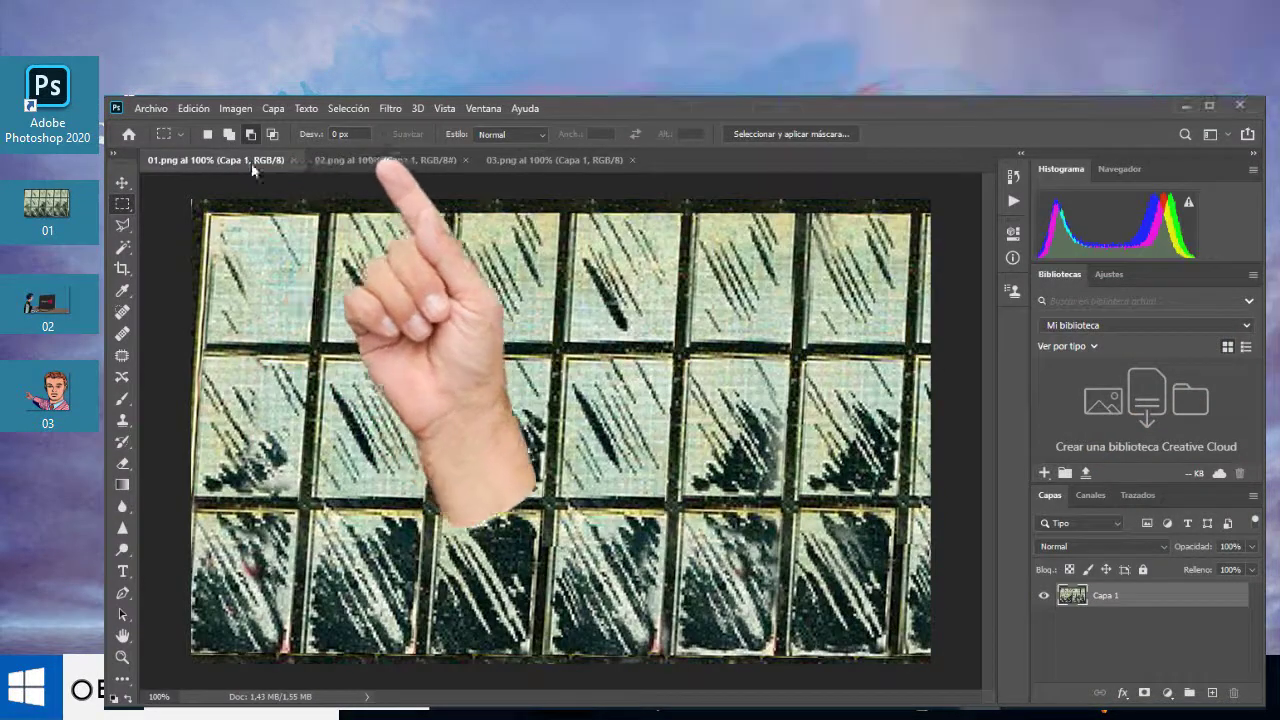
pyautogui.click(373, 156)
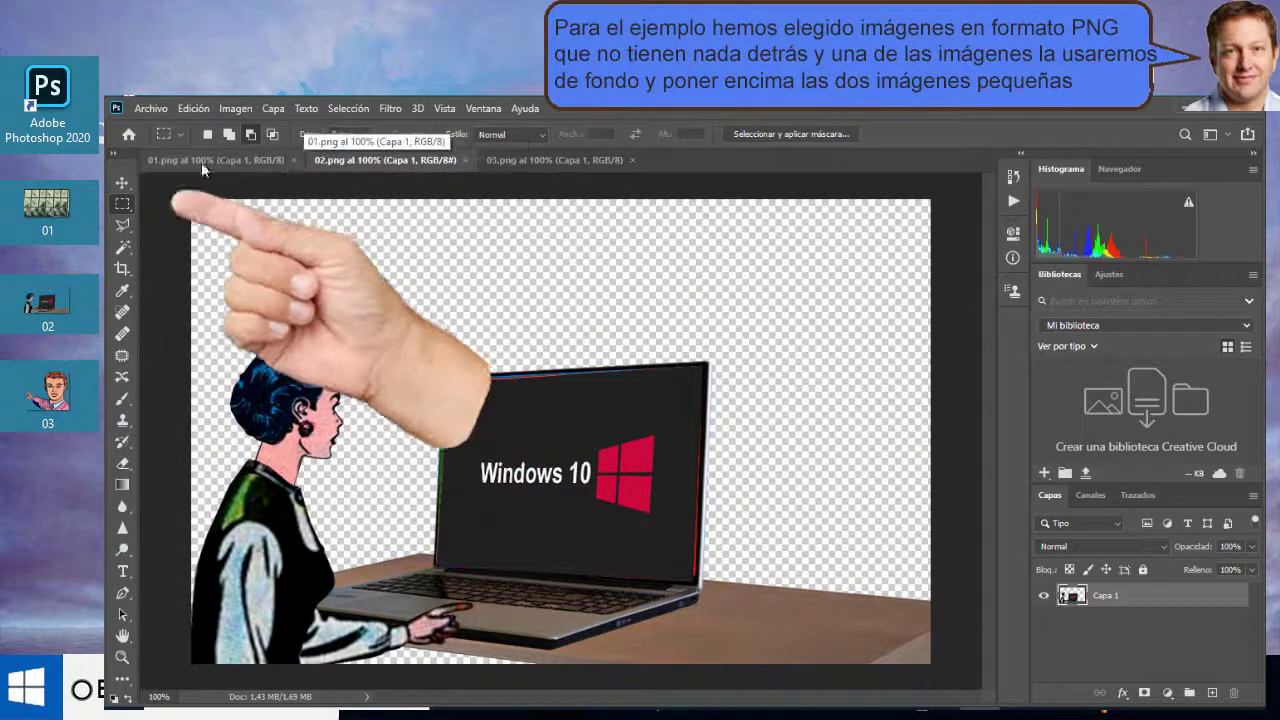
pyautogui.rightClick(126, 208)
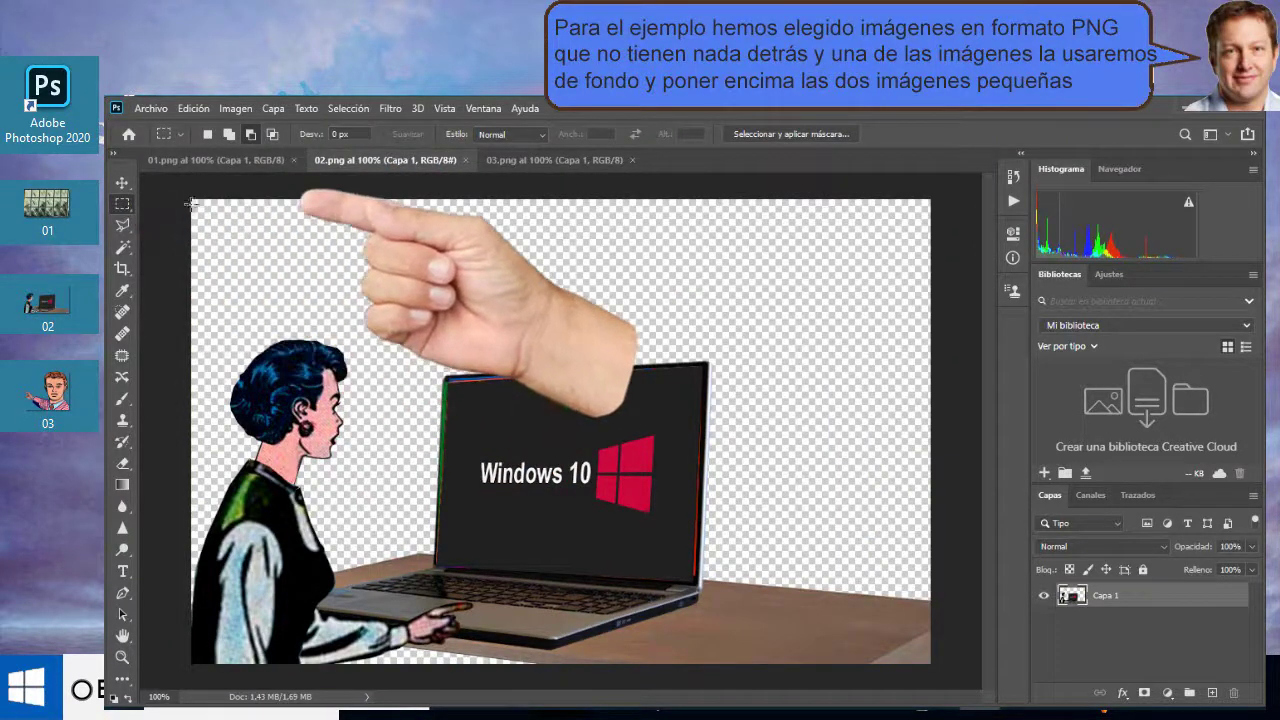
pyautogui.moveTo(199, 211); pyautogui.dragTo(931, 662)
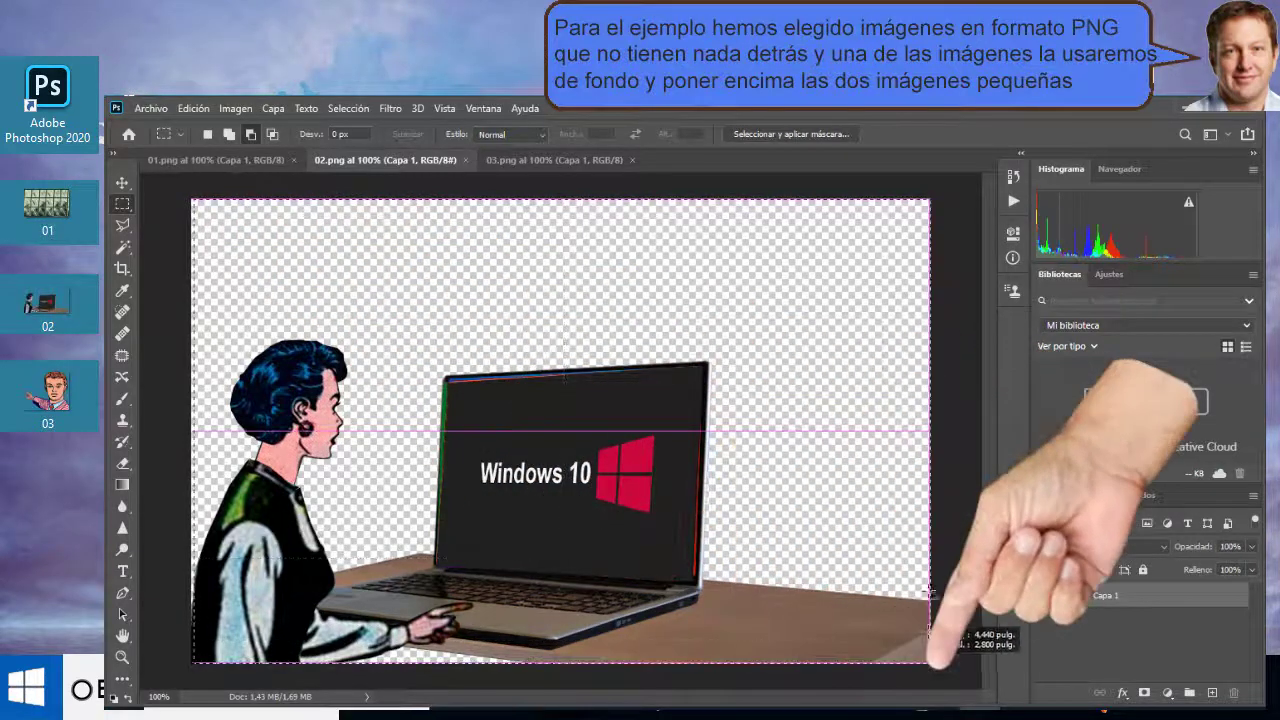
pyautogui.click(194, 108)
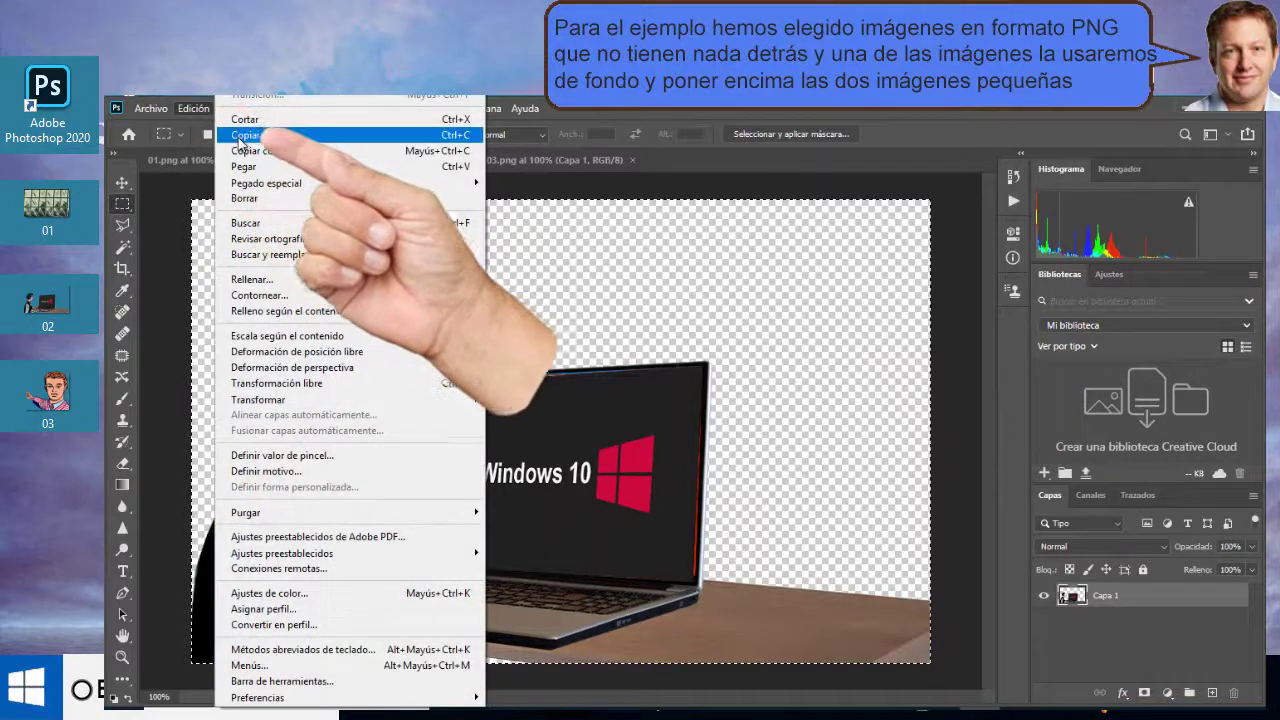
# Copy the woman-with-laptop selection and paste it into 01.png as Capa 2
pyautogui.click(242, 136)
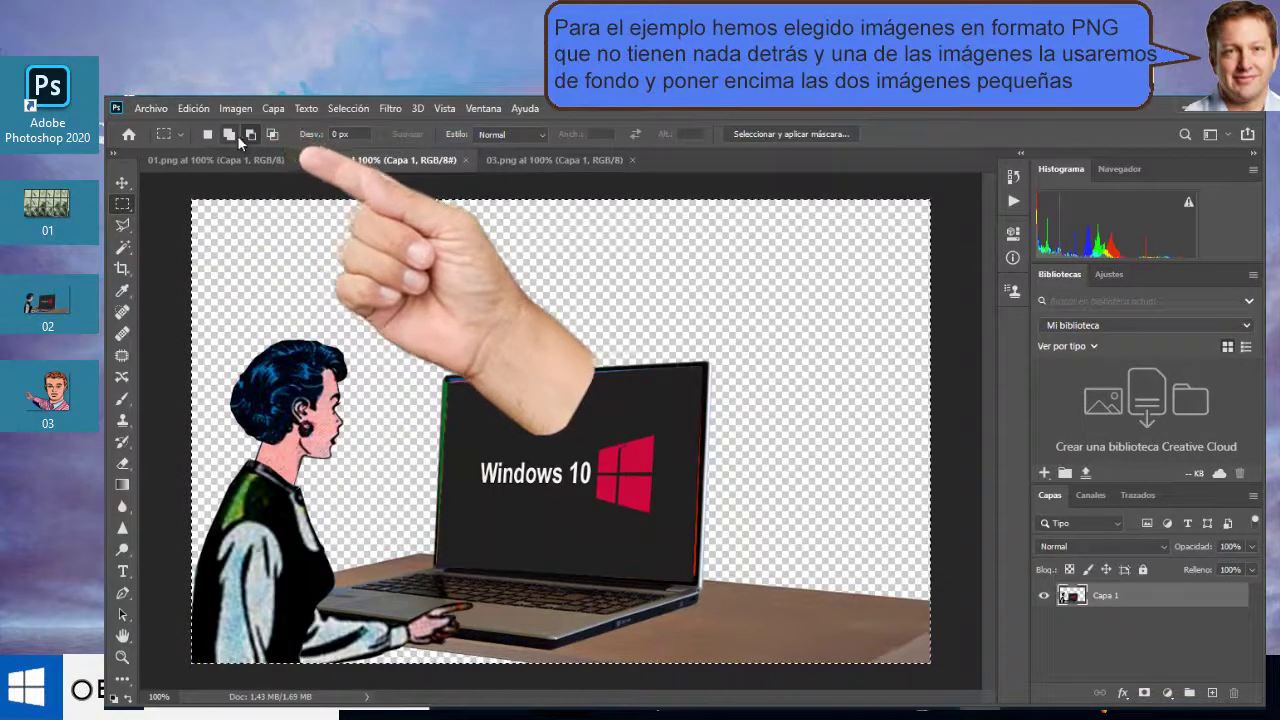
pyautogui.click(215, 158)
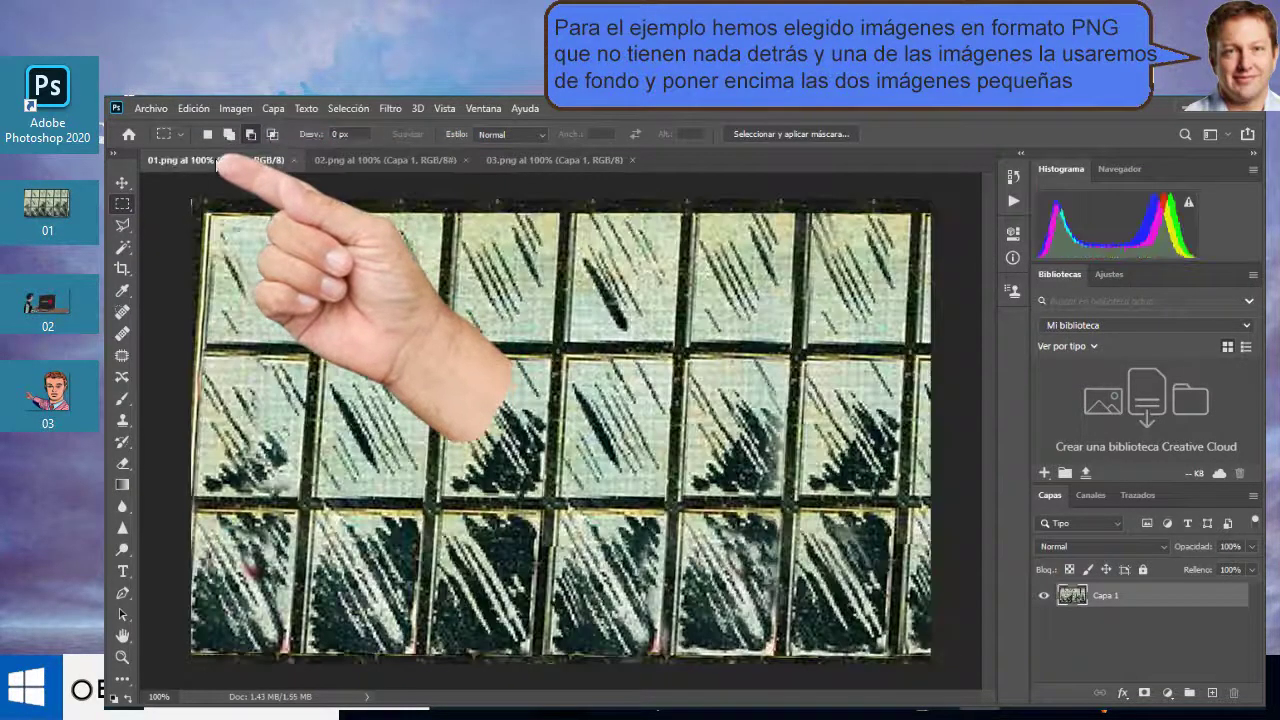
pyautogui.click(185, 110)
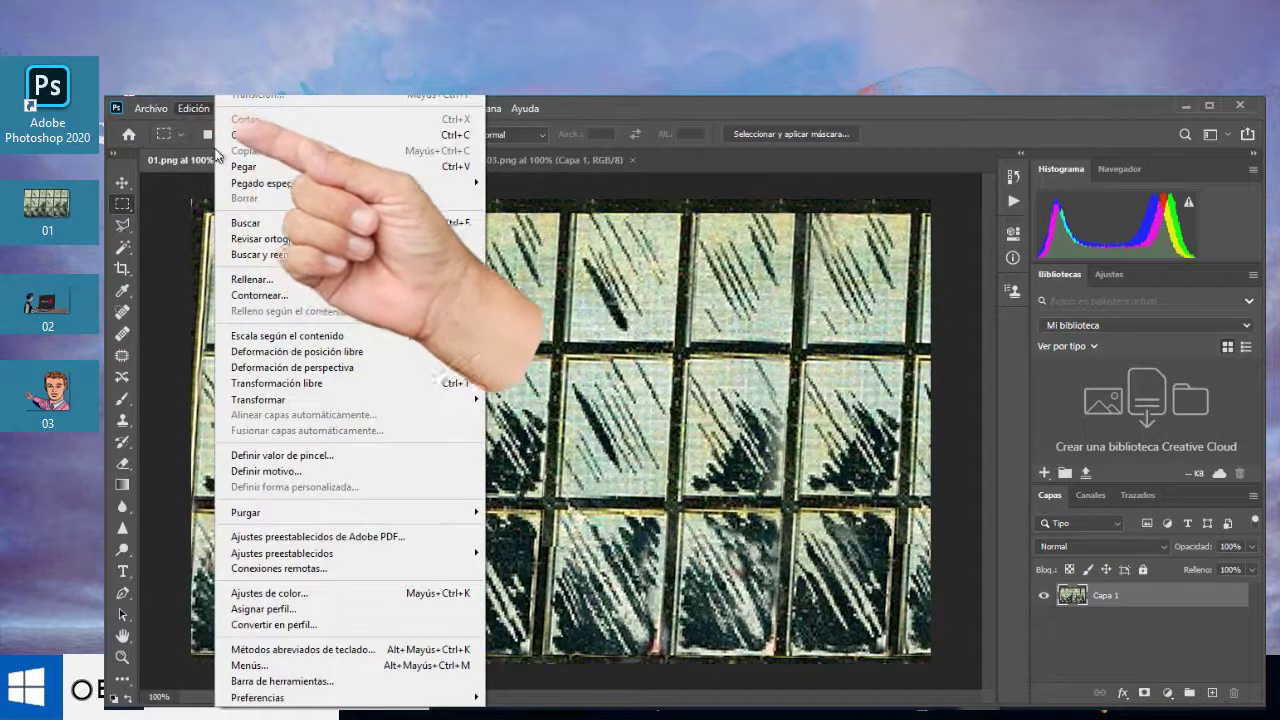
pyautogui.click(237, 168)
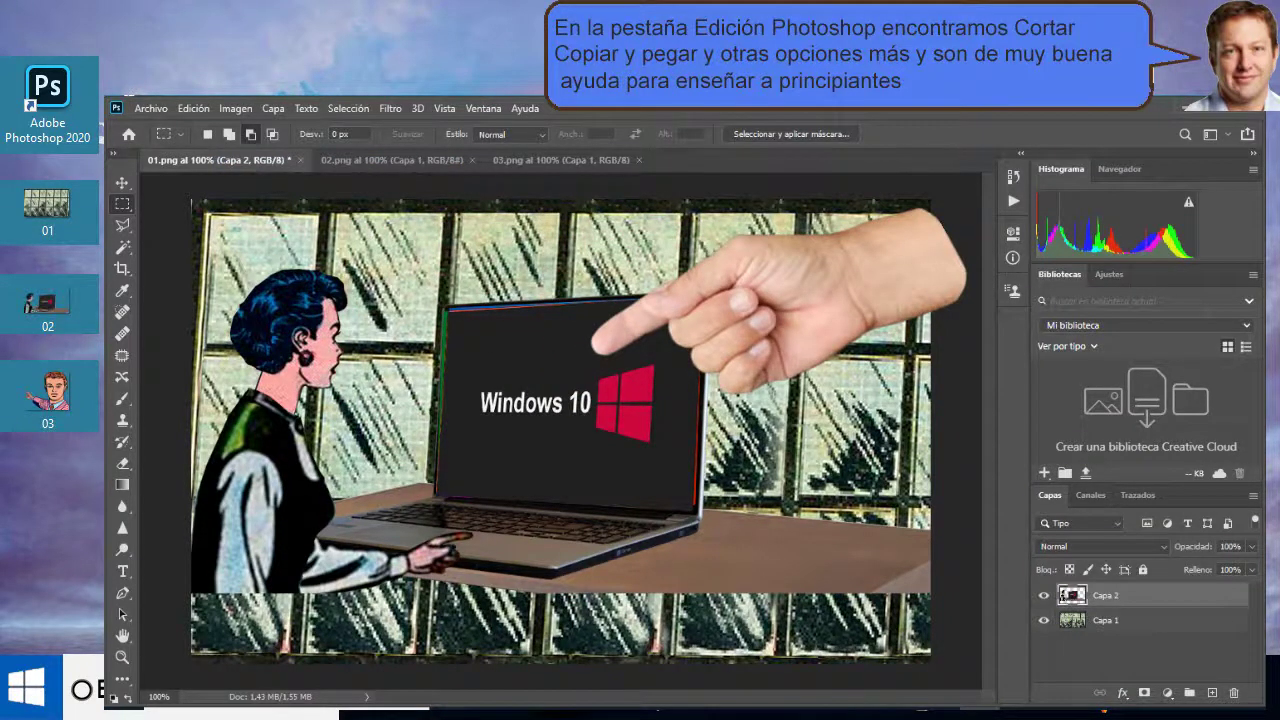
# Drag the woman-and-laptop layer down to the bottom edge of the glass-block background
pyautogui.click(123, 185)
pyautogui.moveTo(515, 382); pyautogui.dragTo(515, 454)
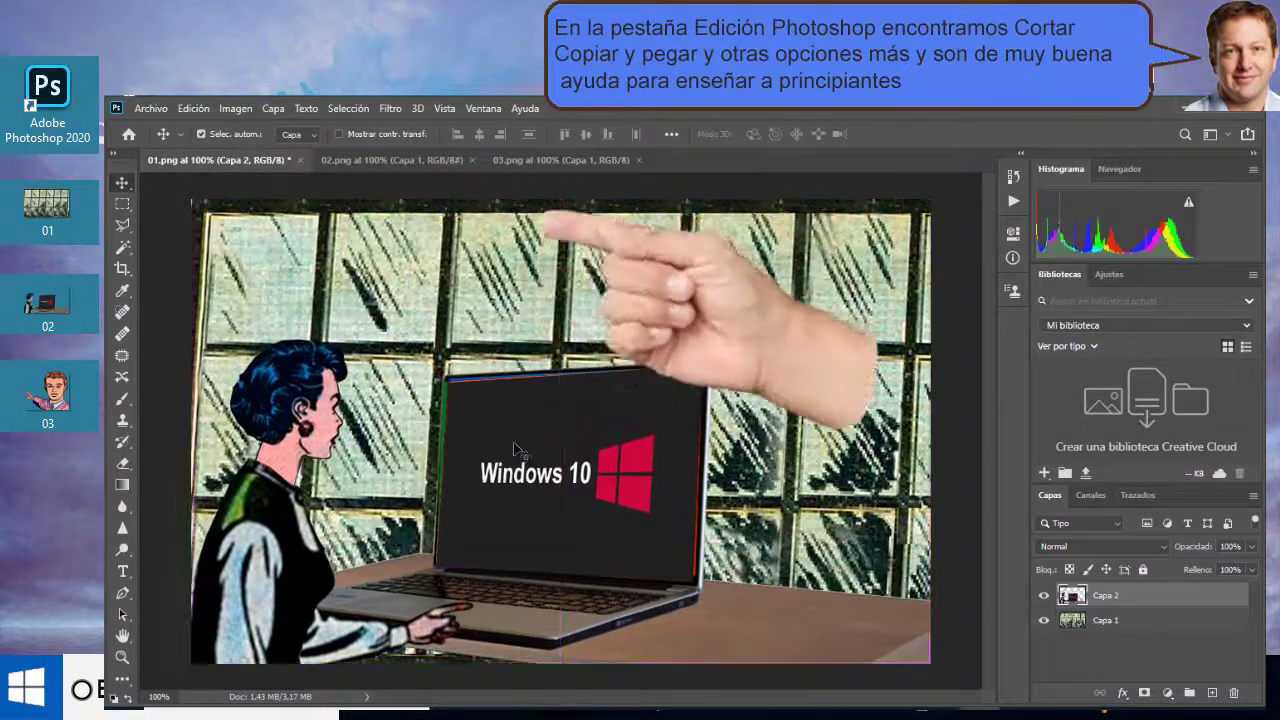
pyautogui.click(548, 161)
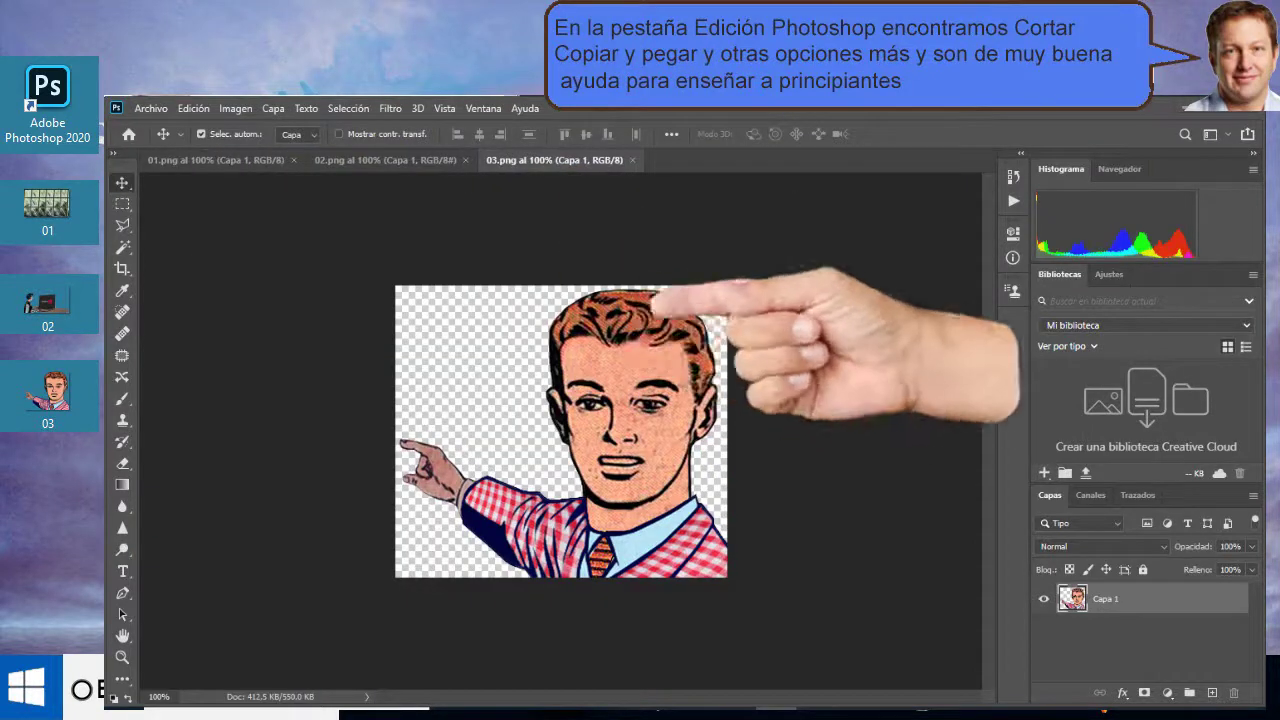
# Copy the whole 03.png man illustration and paste it into 01.png as Capa 3
pyautogui.click(122, 205)
pyautogui.moveTo(394, 286); pyautogui.dragTo(735, 585)
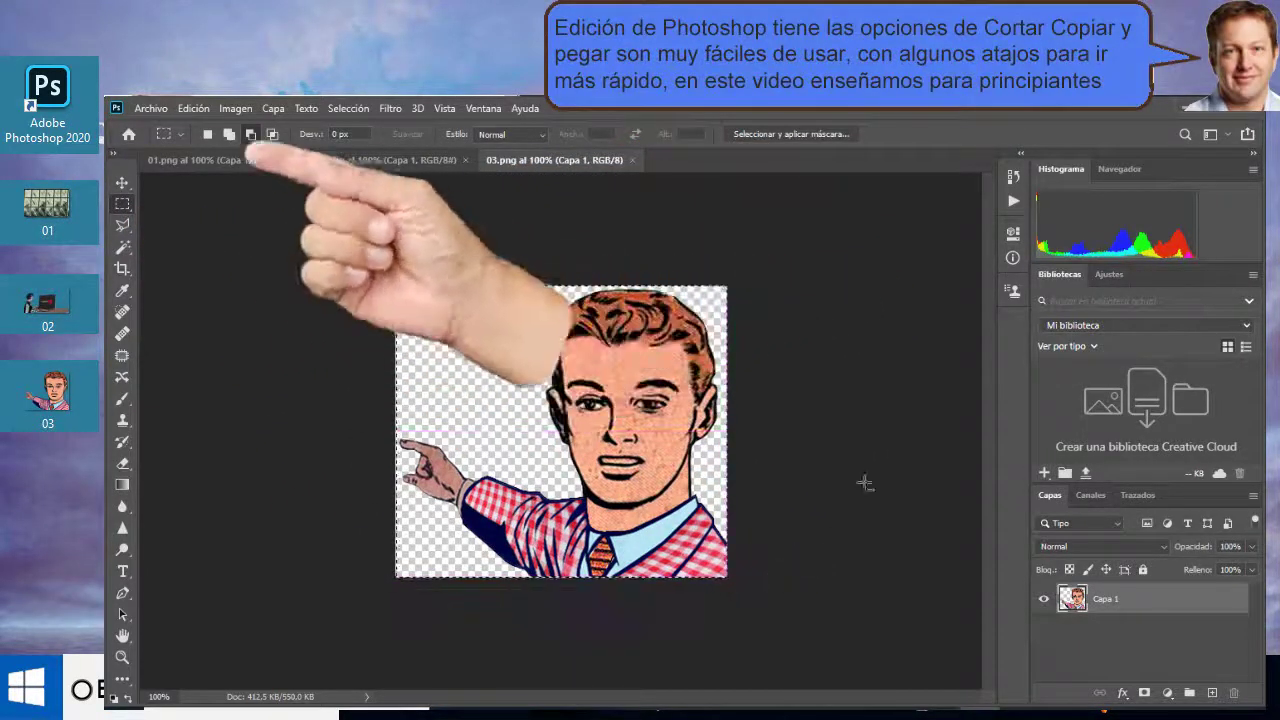
pyautogui.click(192, 108)
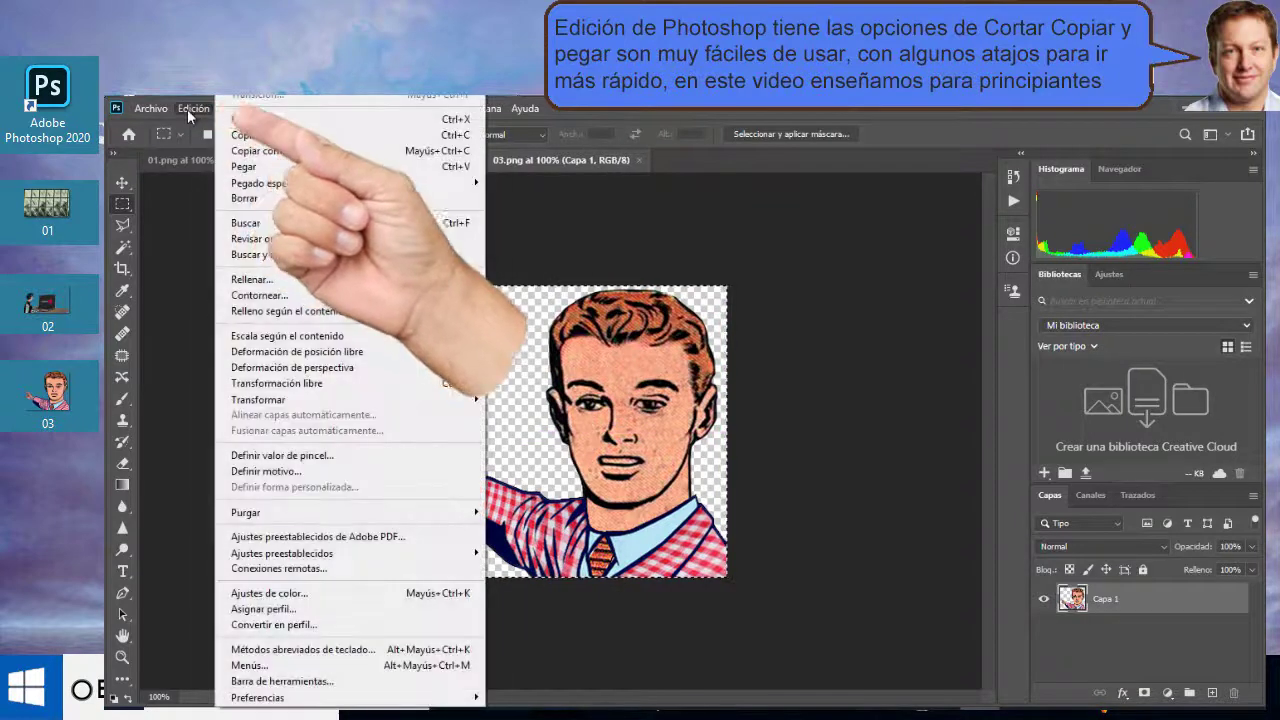
pyautogui.click(251, 135)
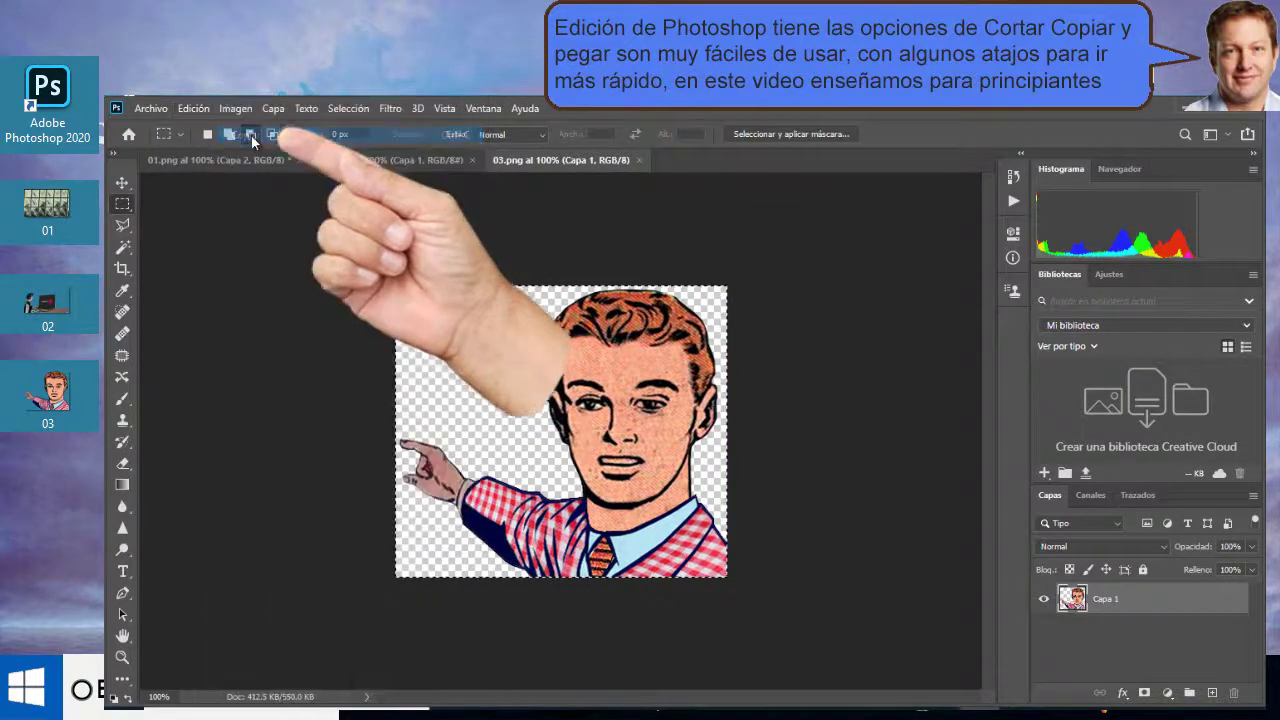
pyautogui.click(202, 160)
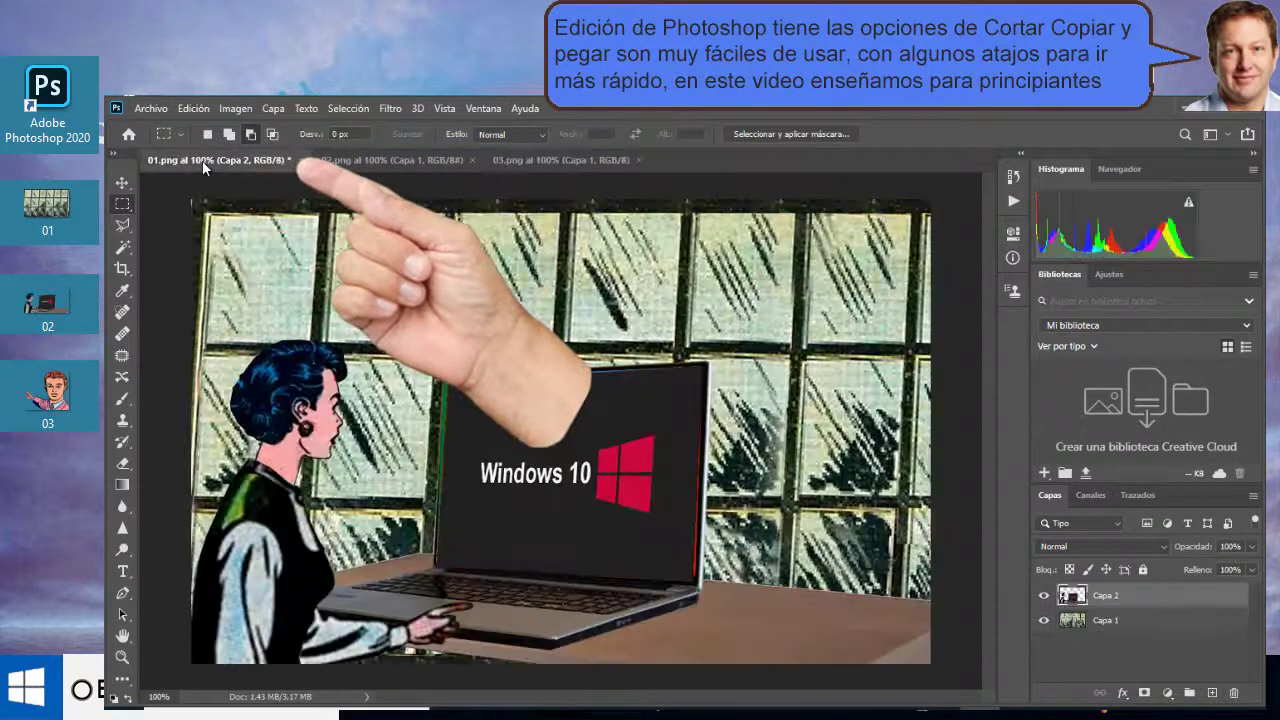
pyautogui.click(192, 108)
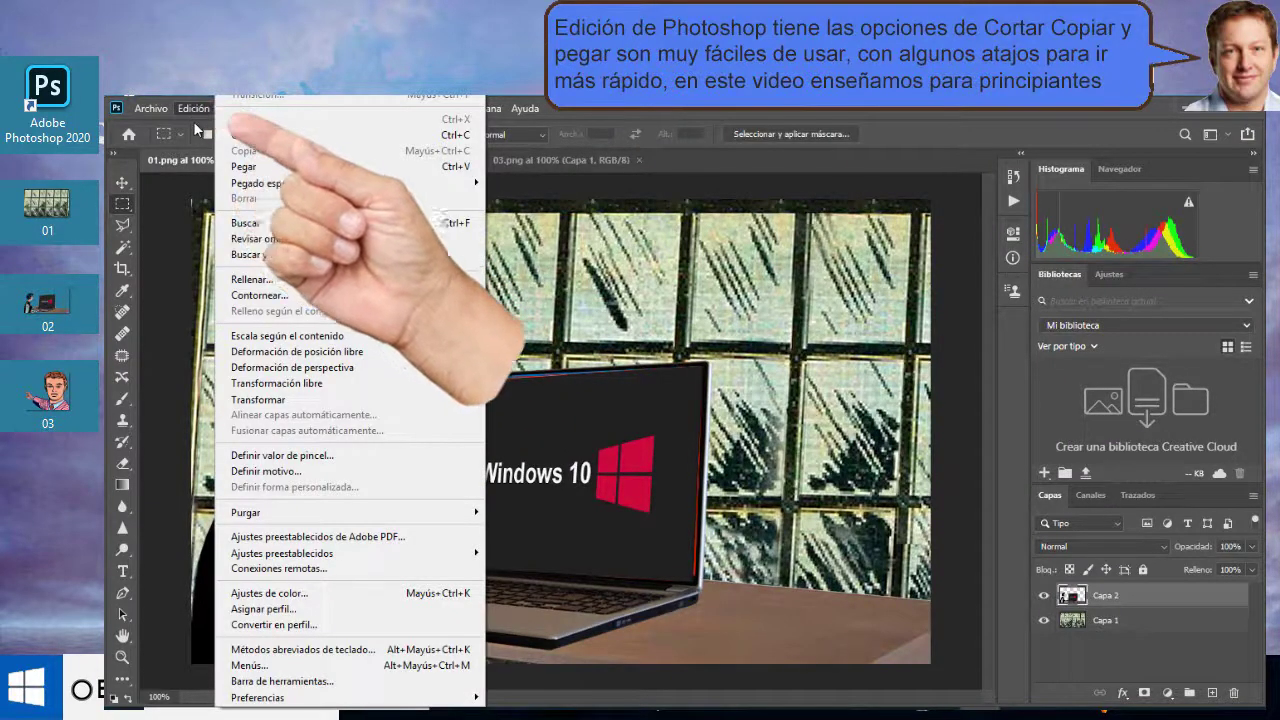
pyautogui.click(239, 167)
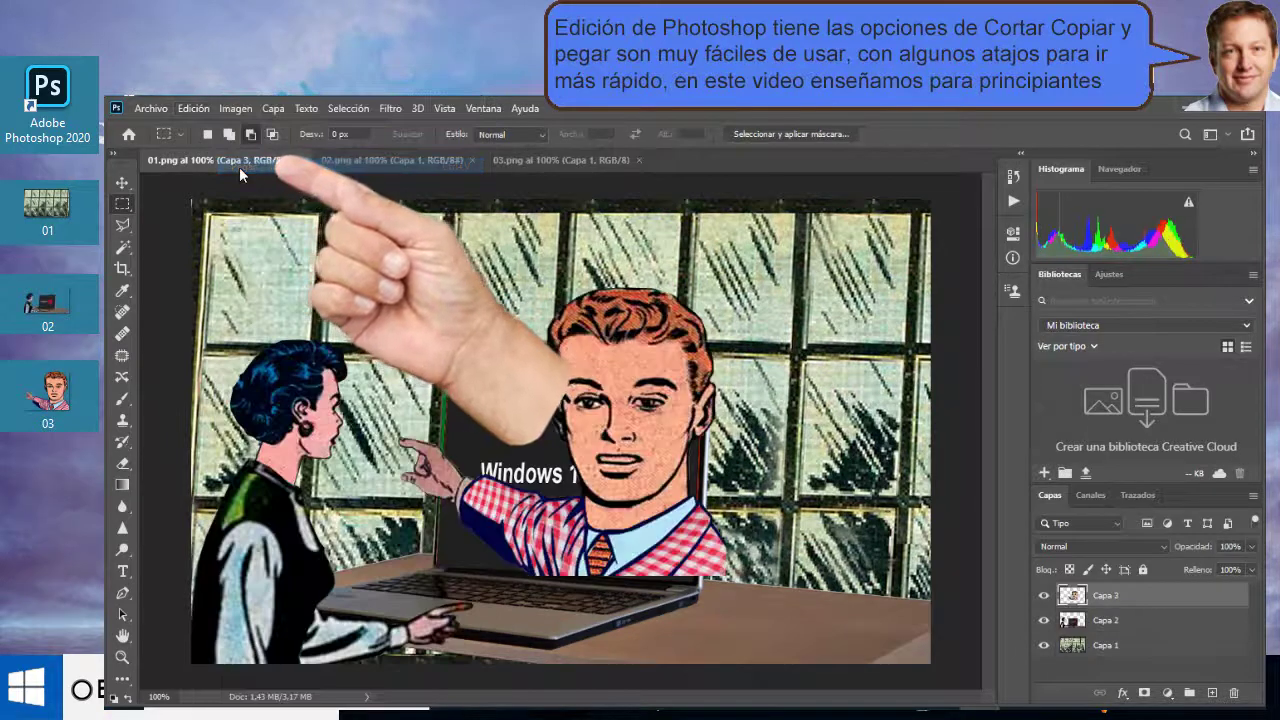
# Drag the man (Capa 3) to the lower right, pointing at the laptop screen
pyautogui.click(122, 183)
pyautogui.moveTo(601, 508); pyautogui.dragTo(738, 396)
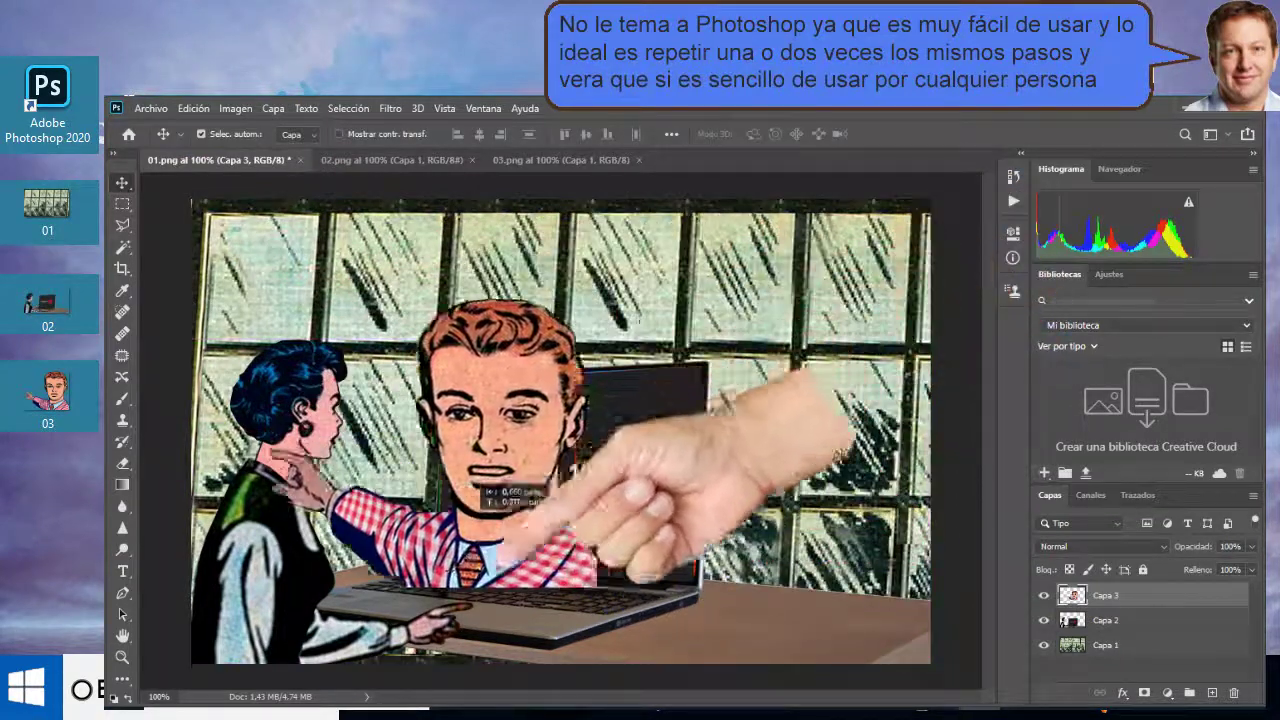
pyautogui.moveTo(738, 396); pyautogui.dragTo(805, 530)
pyautogui.moveTo(797, 577); pyautogui.dragTo(795, 588)
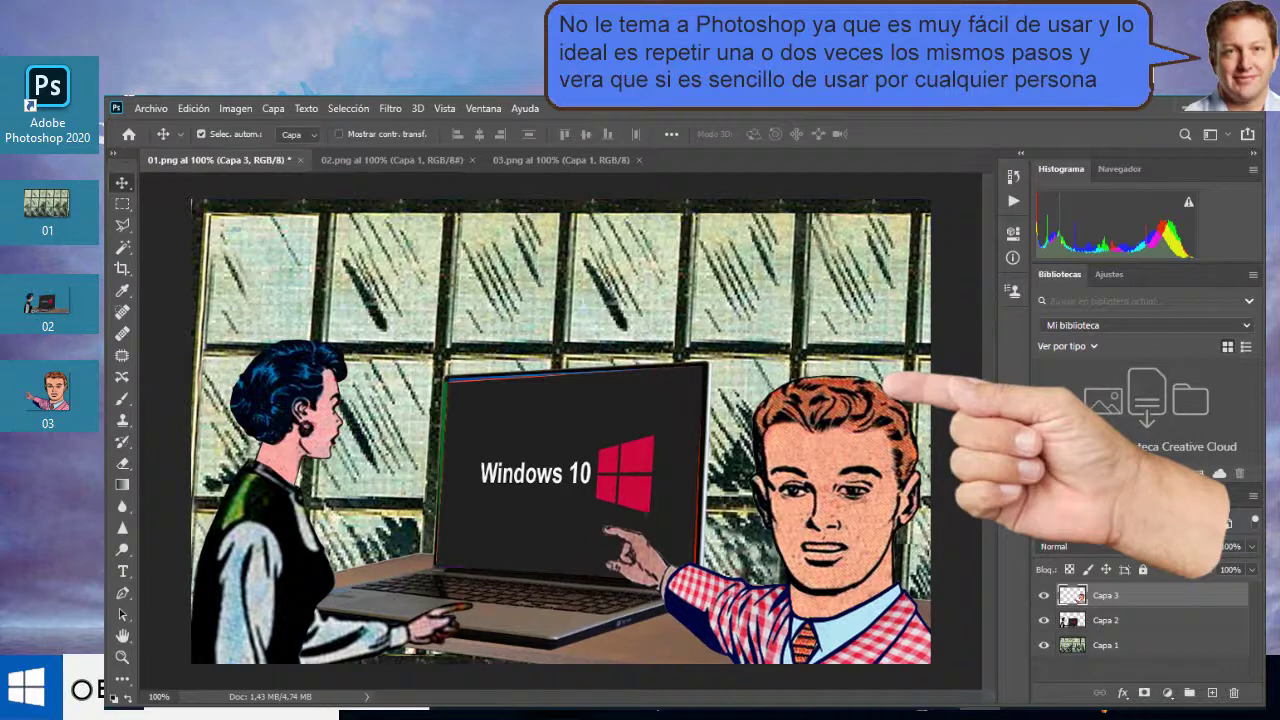
# Save the composite as PSD 'mi primera imagen editada' with maximum compatibility
pyautogui.click(143, 108)
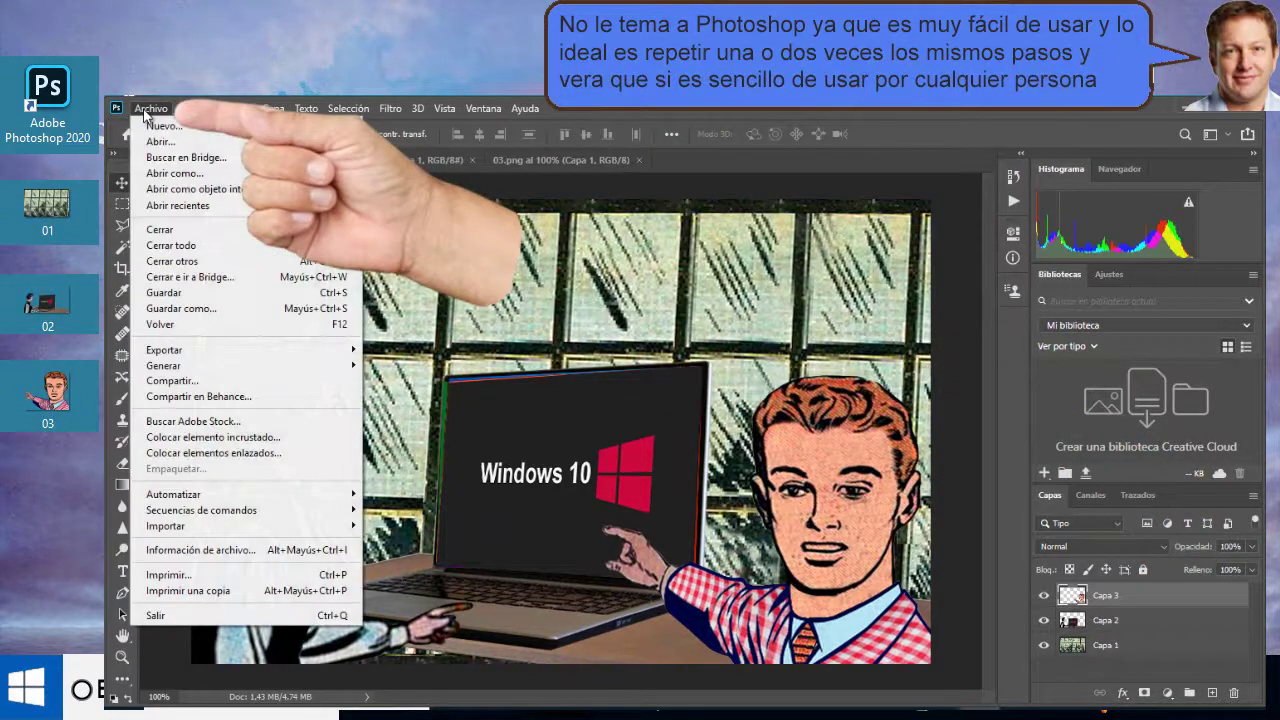
pyautogui.click(180, 308)
pyautogui.write('i prim')
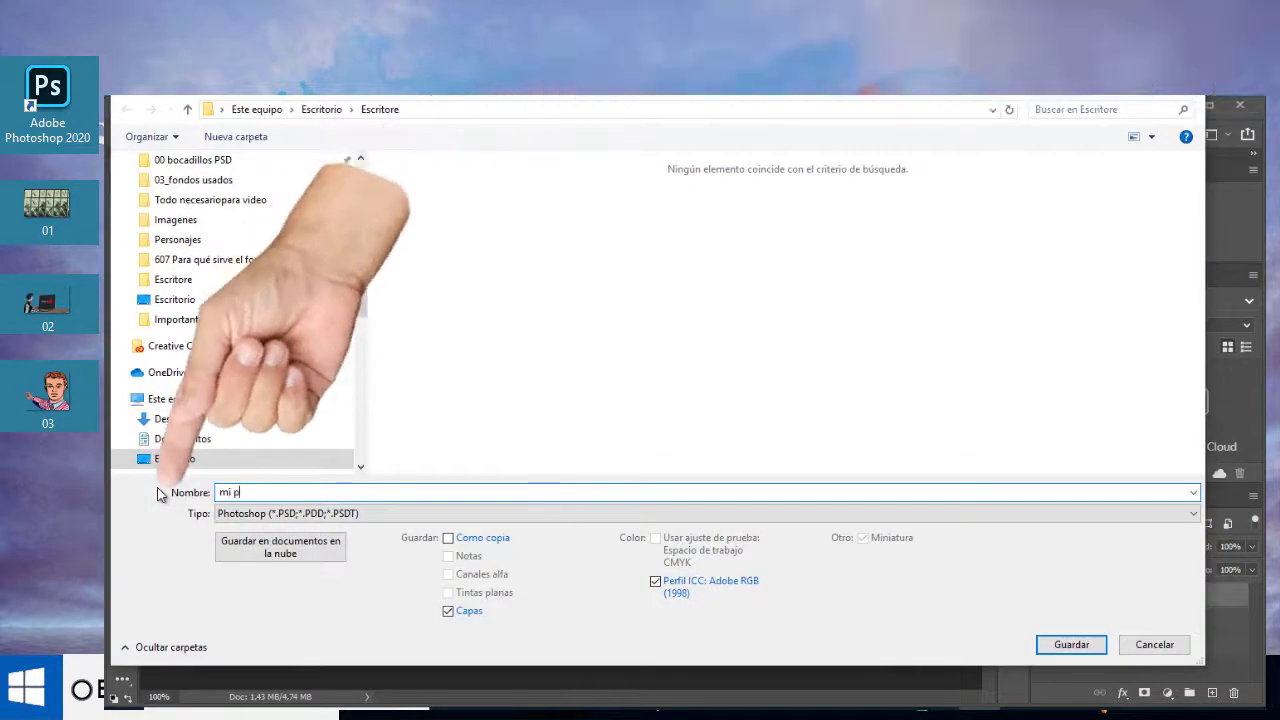
pyautogui.write('era imagen editada')
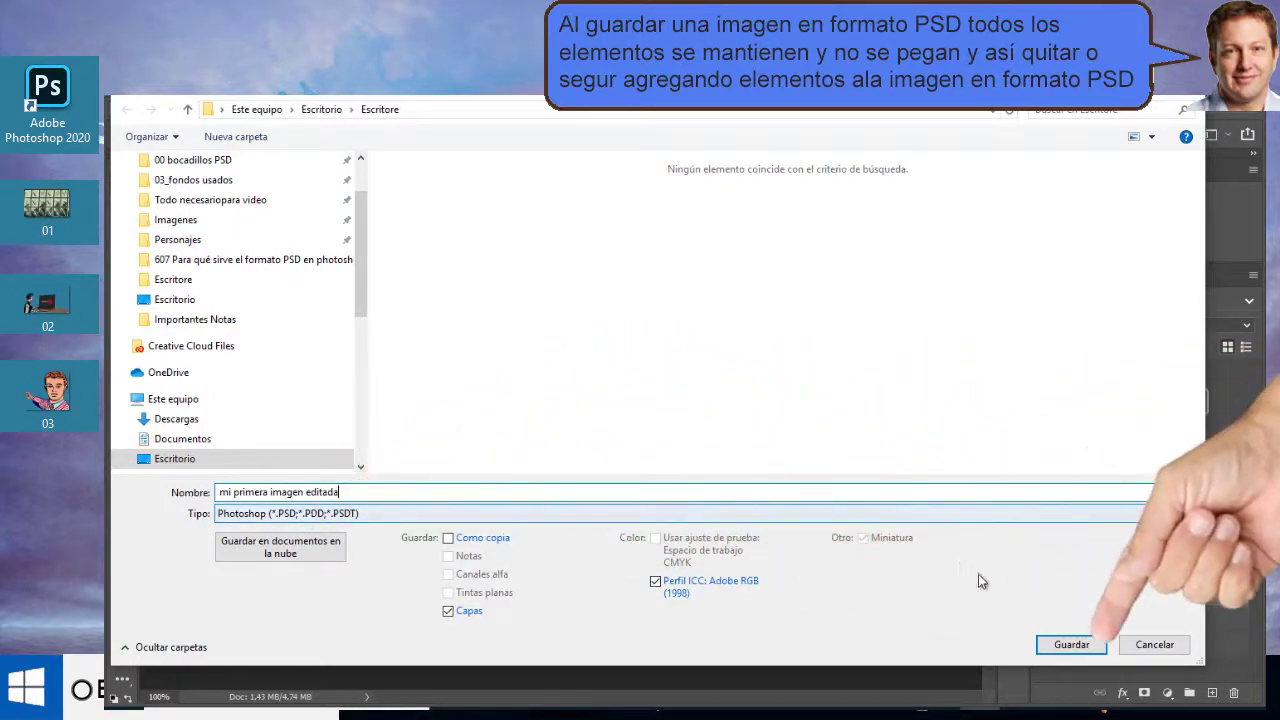
pyautogui.click(1078, 646)
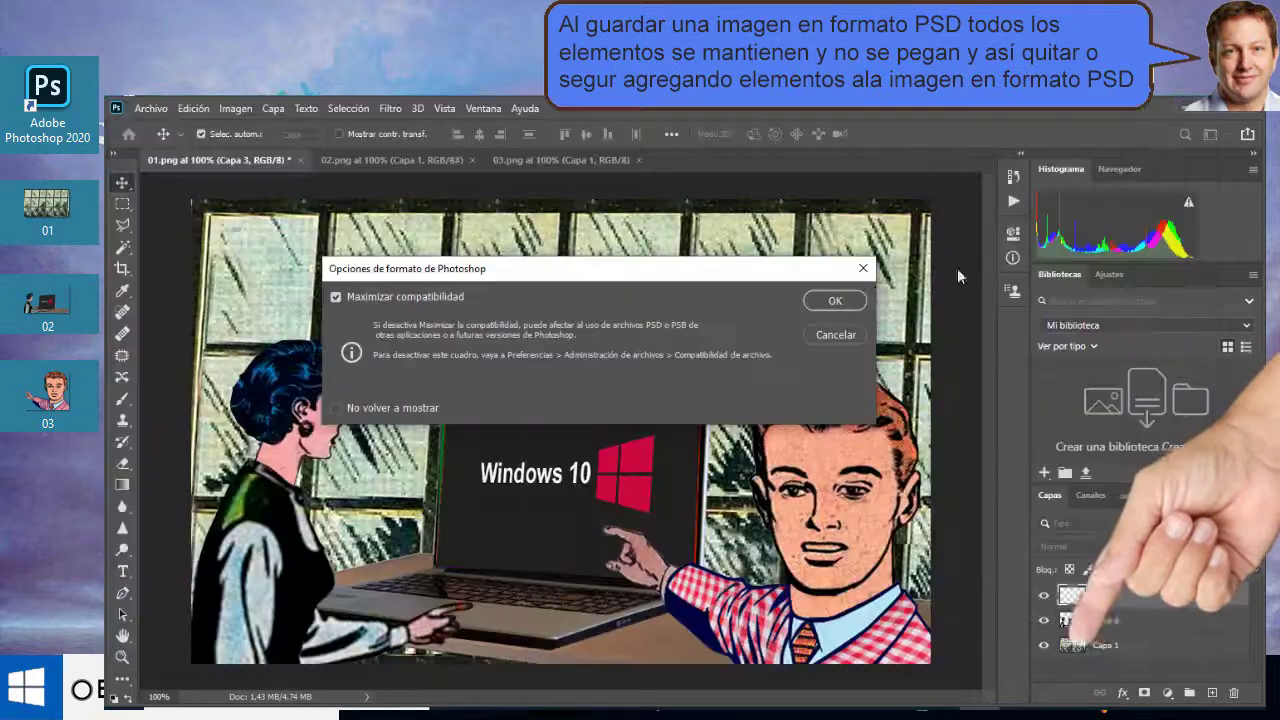
pyautogui.click(830, 300)
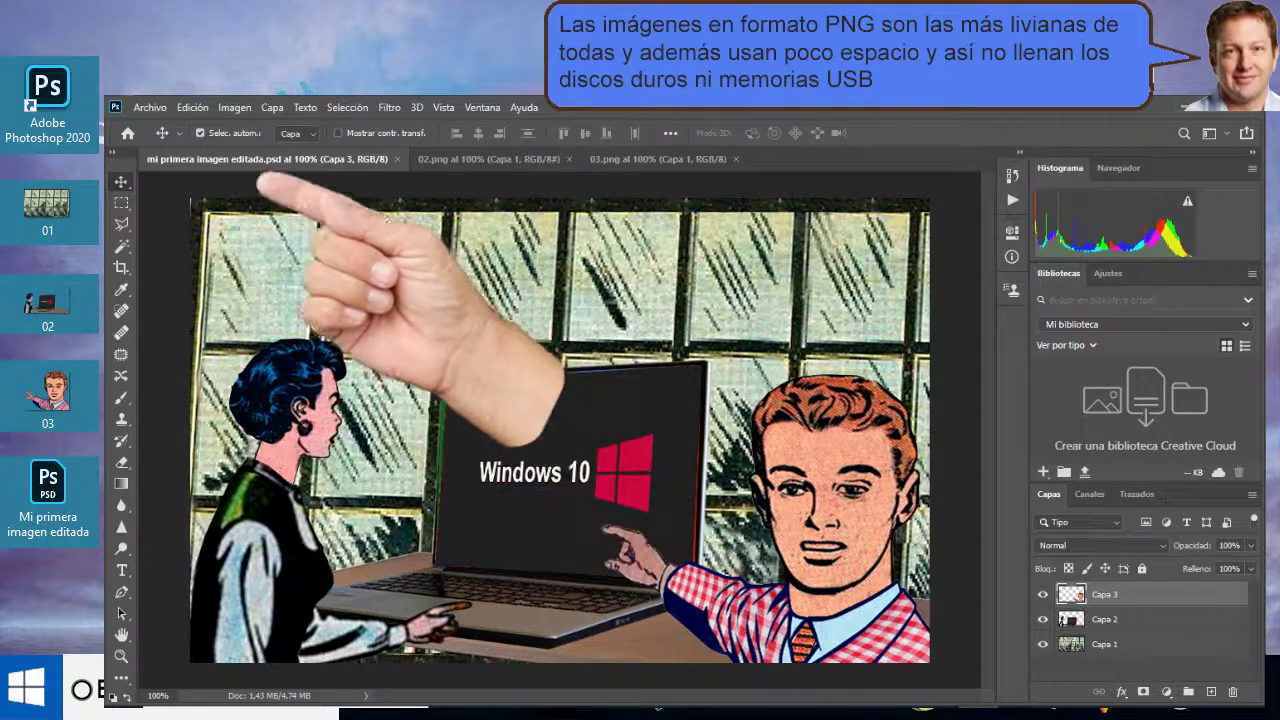
# Save a PNG copy named 'mi primera imagen editada', accepting the PNG options
pyautogui.click(145, 108)
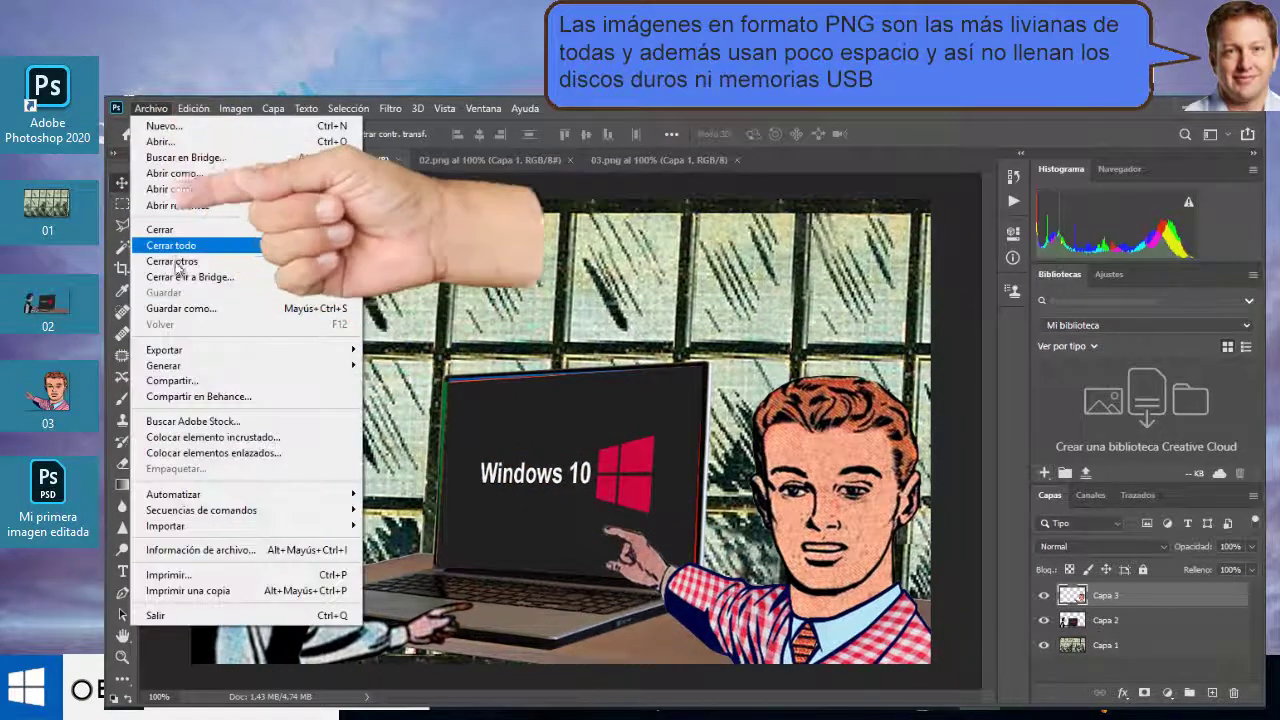
pyautogui.click(177, 309)
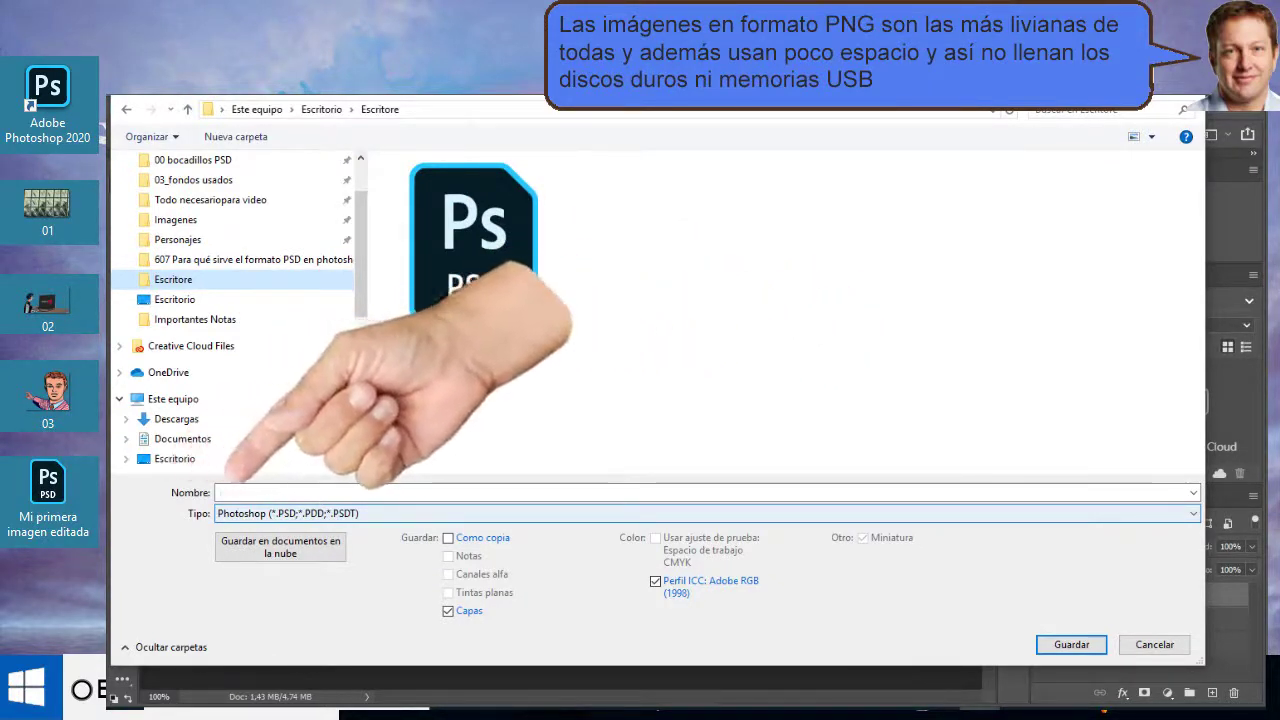
pyautogui.write('mi primera imagen editada')
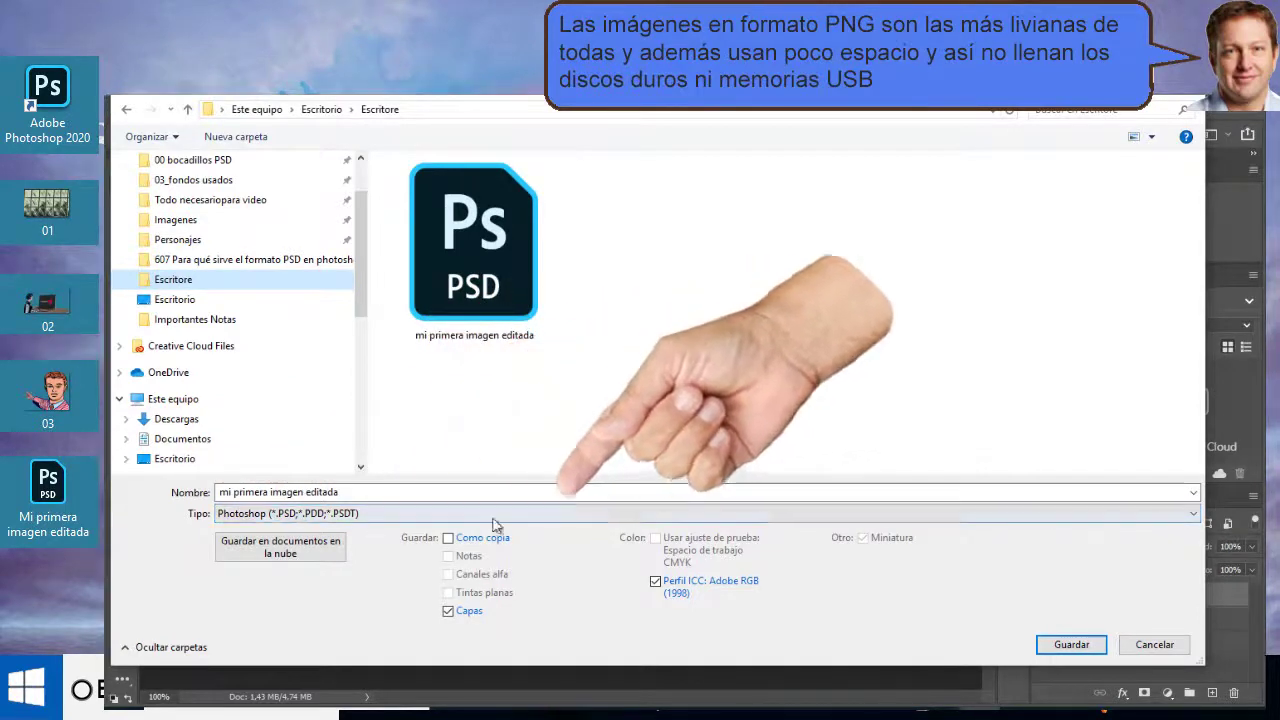
pyautogui.click(1194, 517)
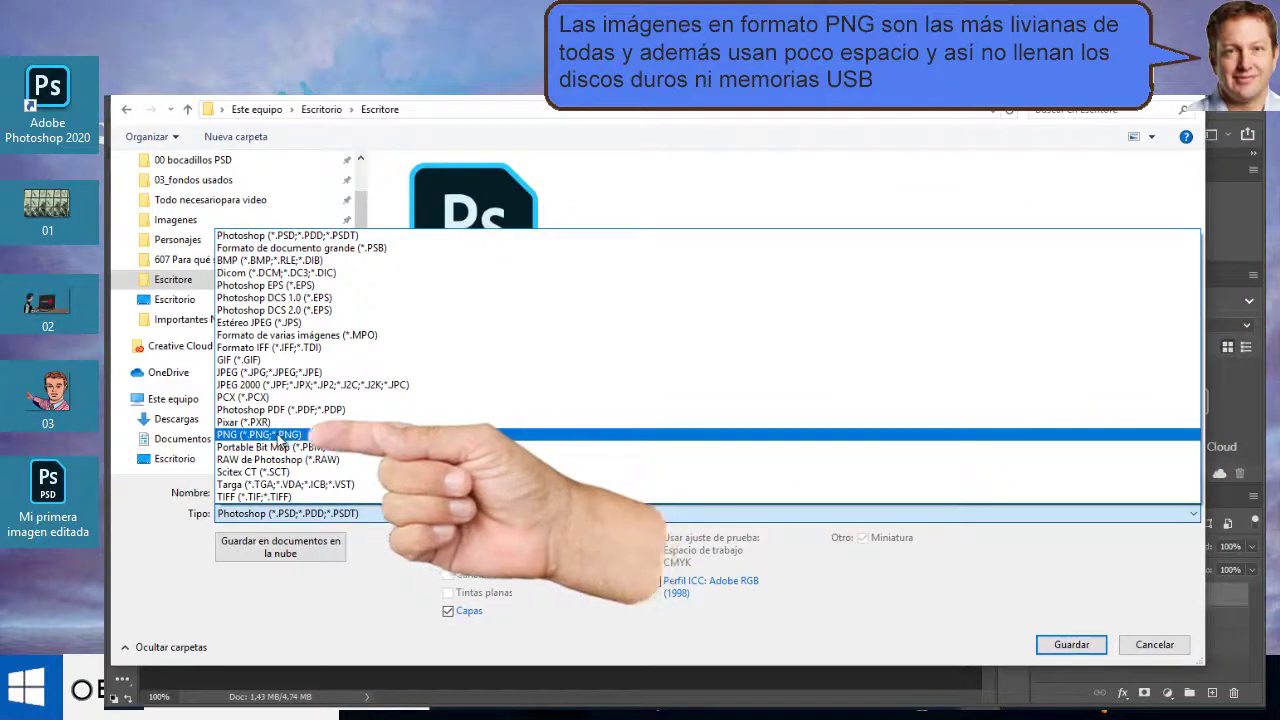
pyautogui.click(279, 440)
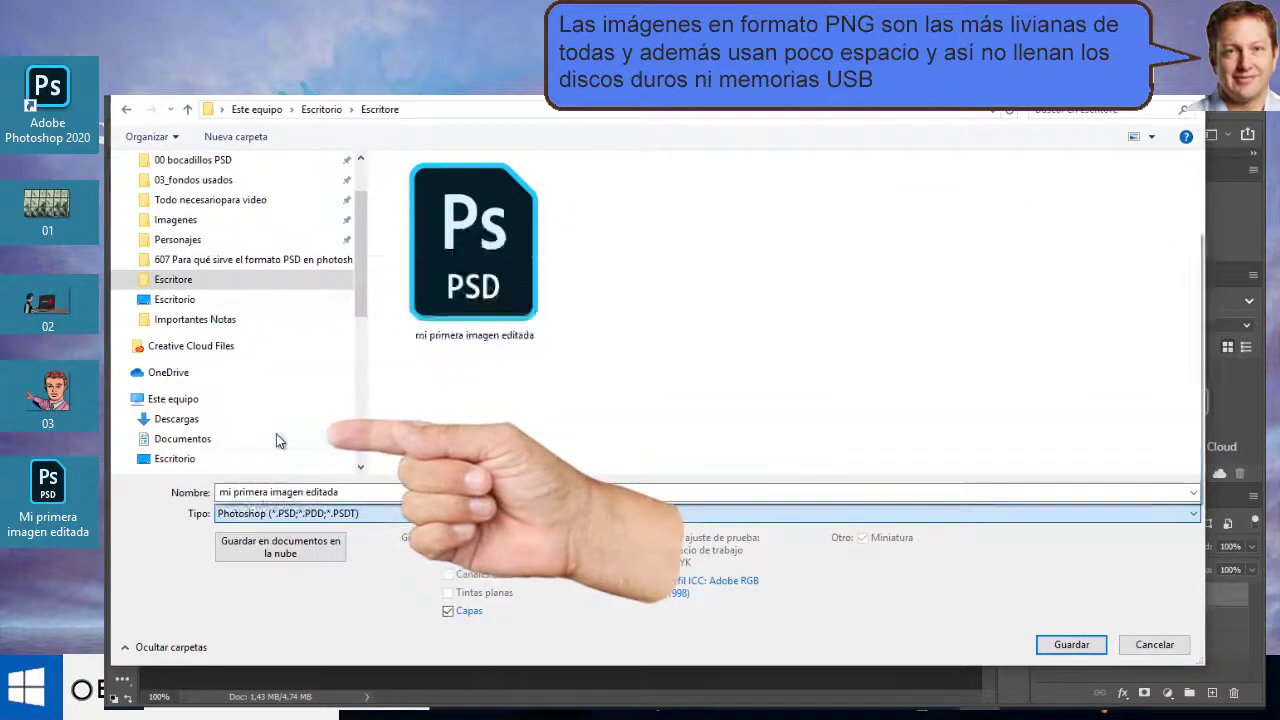
pyautogui.click(1067, 648)
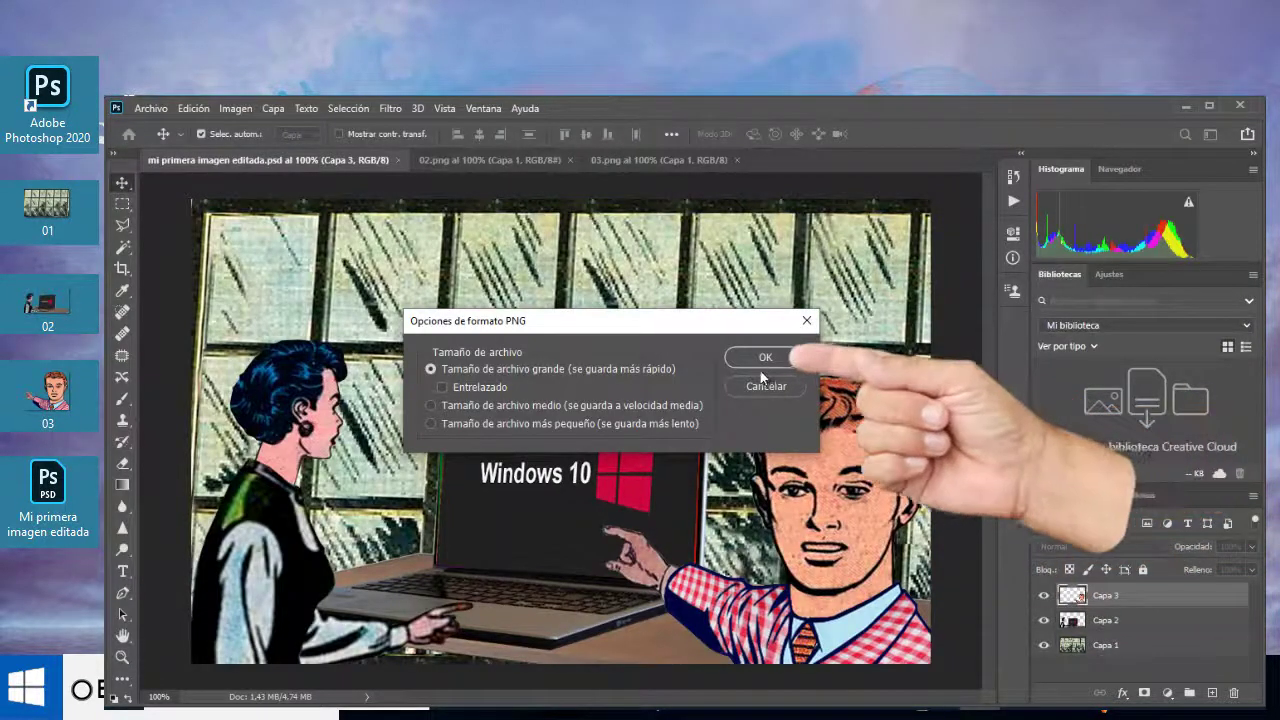
pyautogui.click(765, 358)
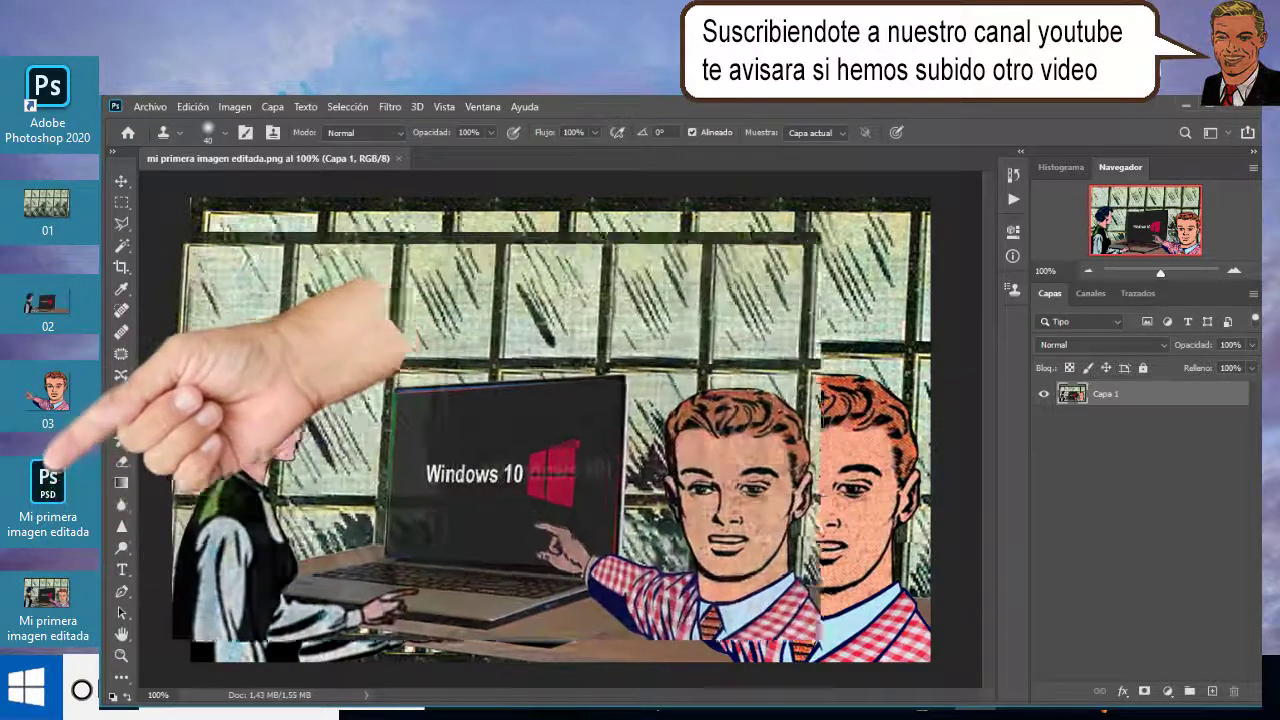
# Drag Capa 2 (woman and laptop) and Capa 3 (man) independently to new positions
pyautogui.click(120, 182)
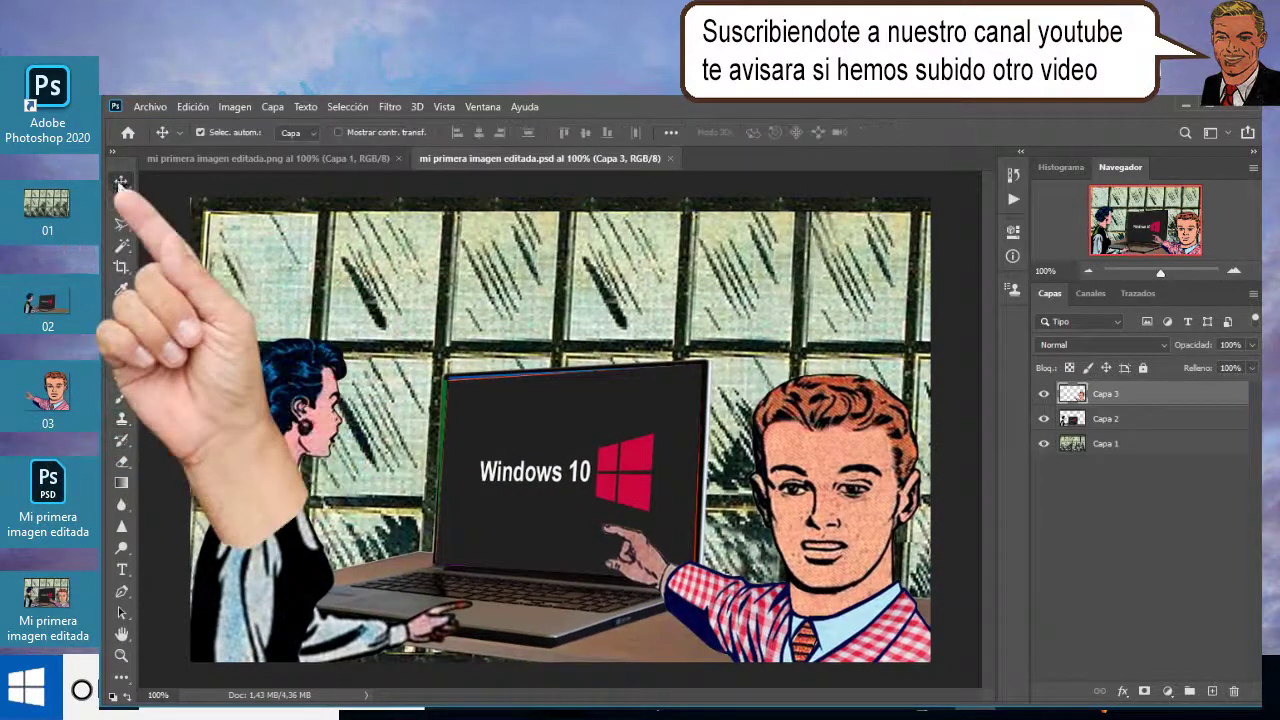
pyautogui.moveTo(843, 392)
pyautogui.mouseDown()
pyautogui.moveTo(718, 272)
pyautogui.moveTo(811, 252)
pyautogui.mouseUp()
pyautogui.moveTo(560, 470); pyautogui.dragTo(523, 400)
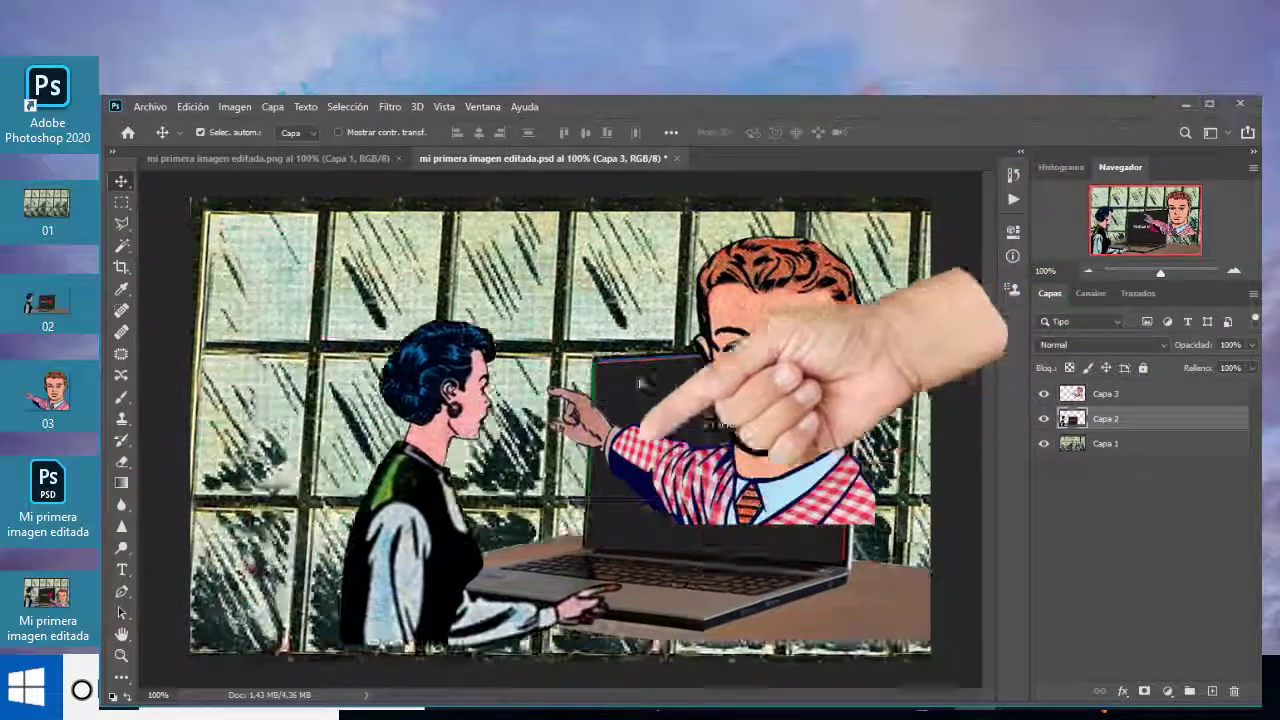
pyautogui.moveTo(780, 330); pyautogui.dragTo(640, 345)
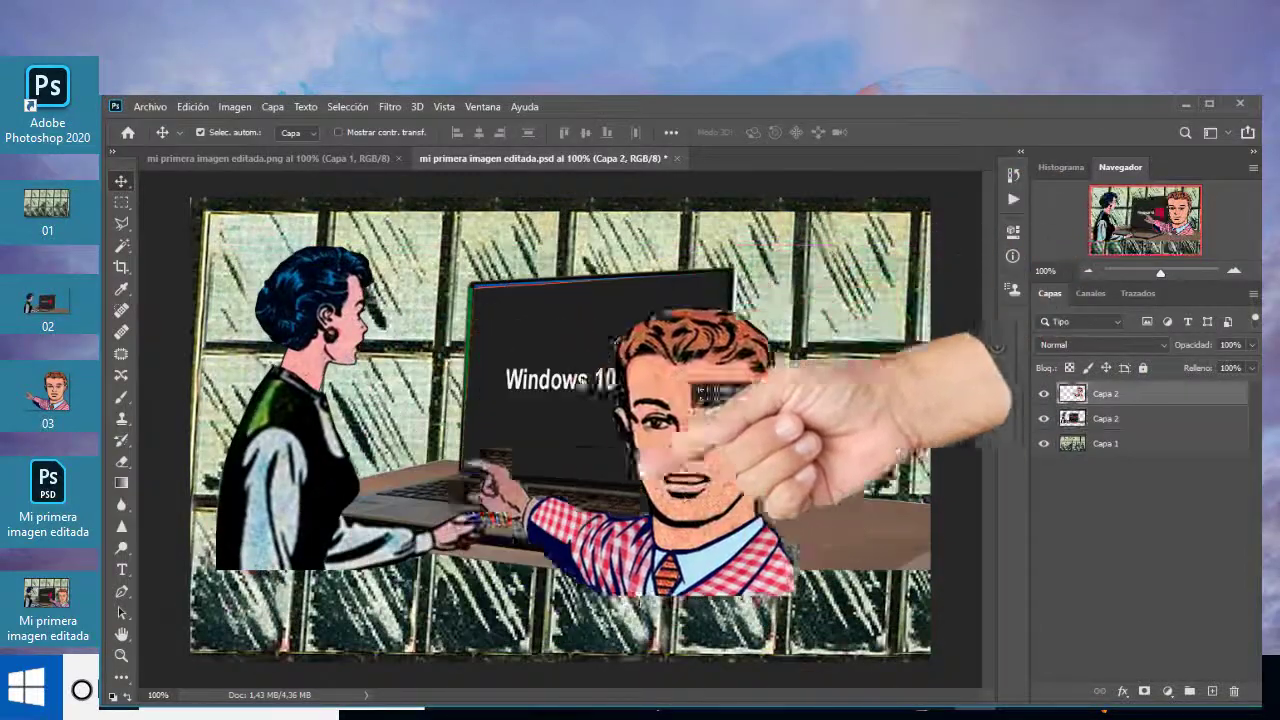
pyautogui.moveTo(560, 400); pyautogui.dragTo(625, 375)
pyautogui.moveTo(660, 452); pyautogui.dragTo(642, 452)
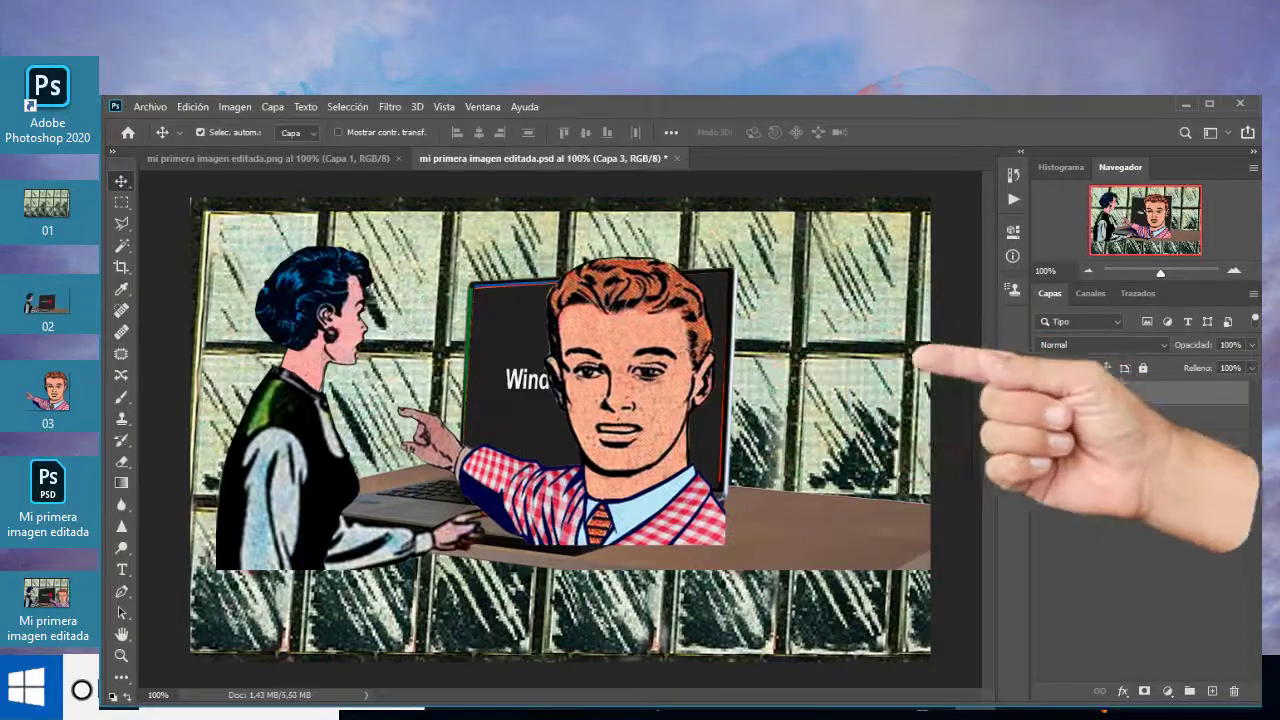